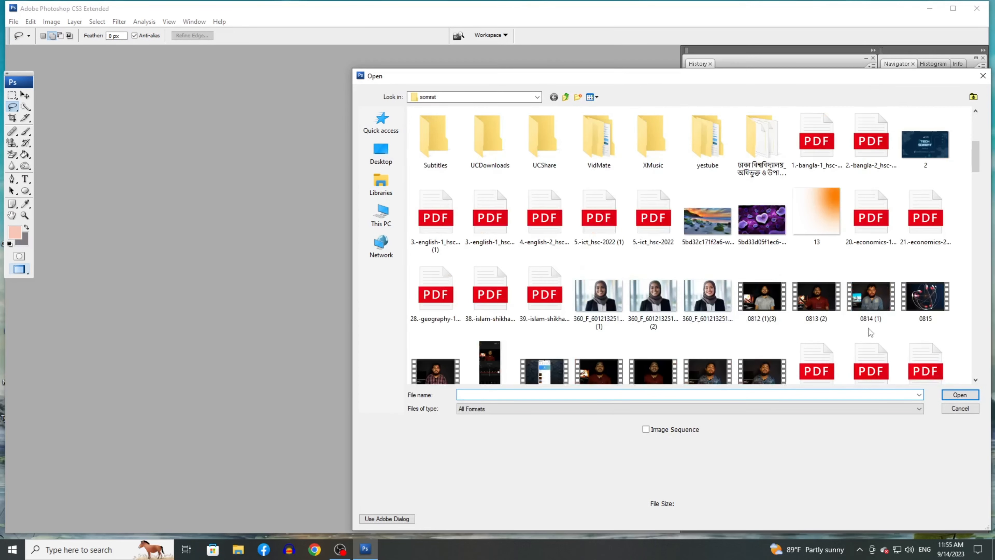
Open the first of the three portrait photos starting with 360_F_601213251, the one ending in (1), and add a new empty layer
click(598, 296)
click(956, 396)
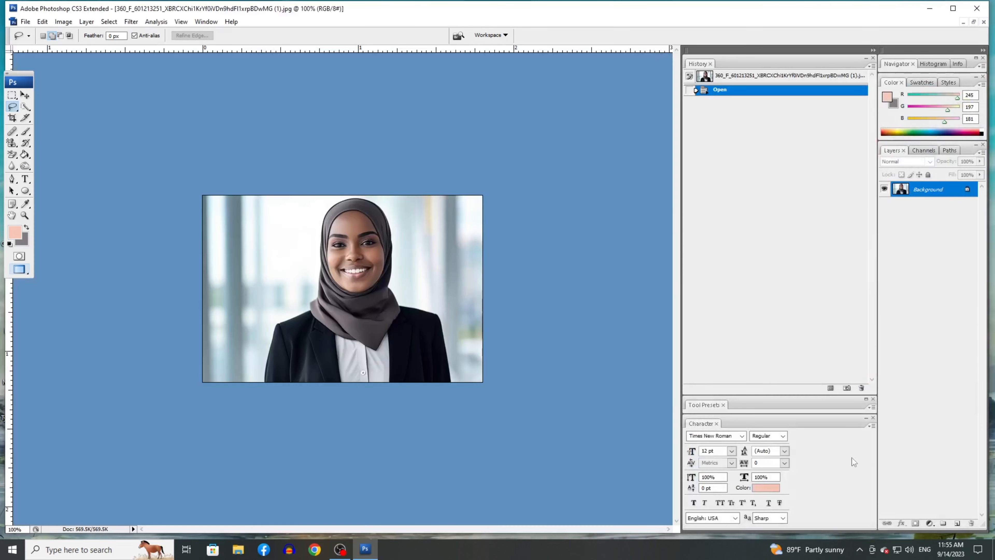
click(957, 523)
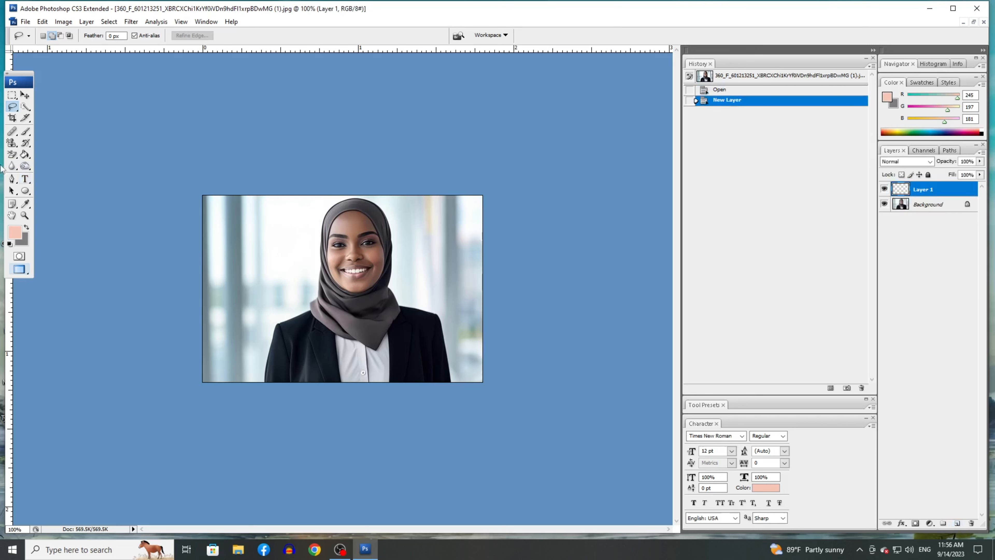
Select the woman's whole face with the Lasso tool, tracing along the inner edge of the hijab from forehead to chin
click(25, 215)
drag(226, 215, 455, 365)
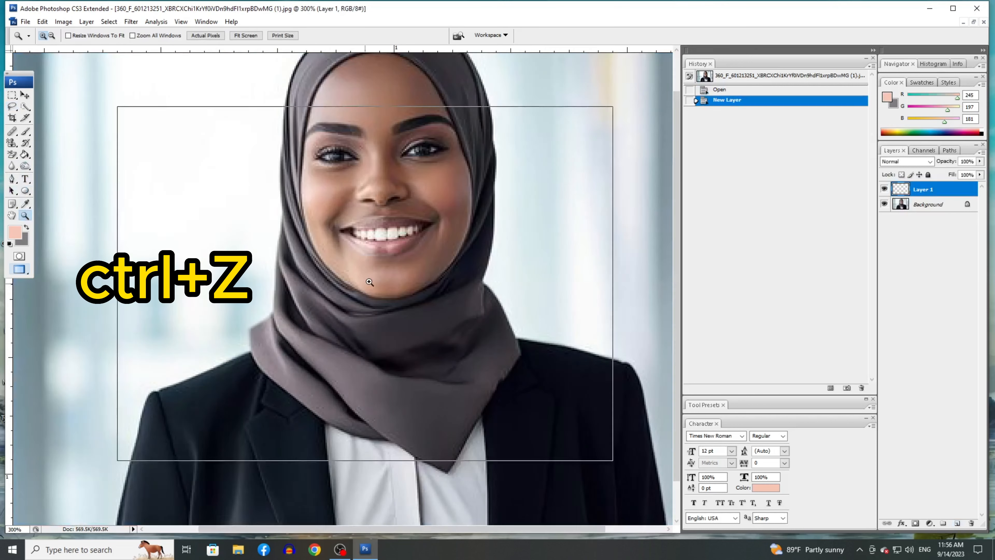
click(370, 282)
click(369, 282)
click(369, 282)
drag(676, 317, 675, 260)
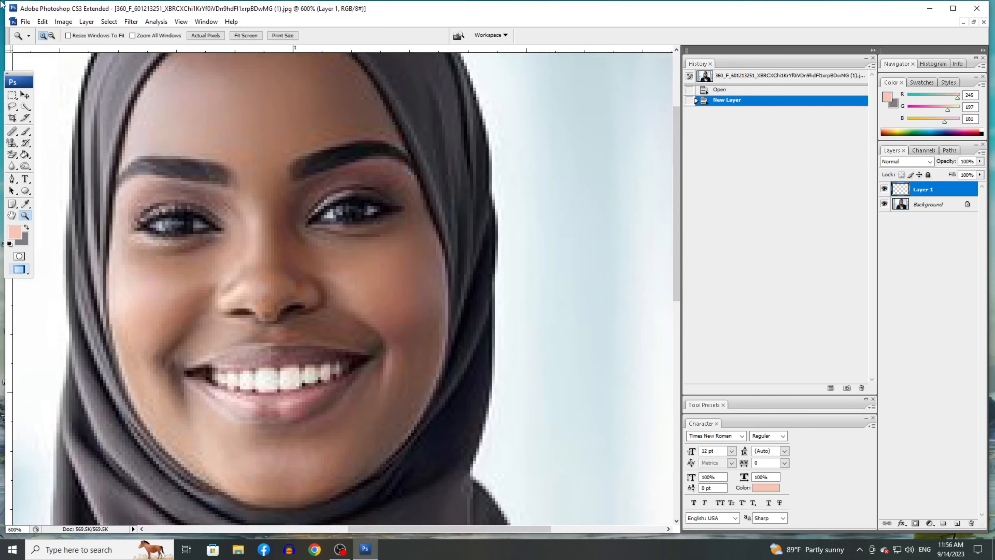
click(51, 35)
click(650, 251)
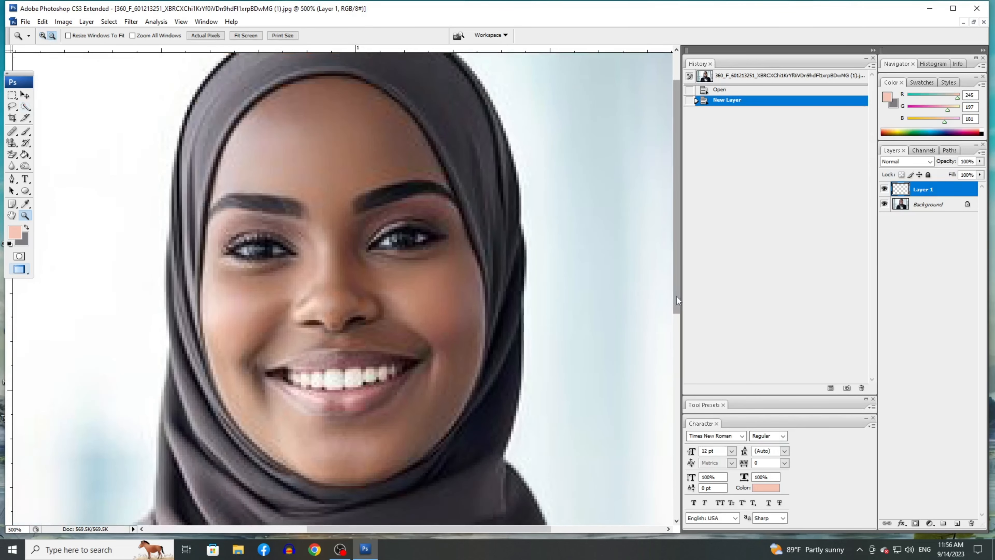
drag(676, 296, 676, 290)
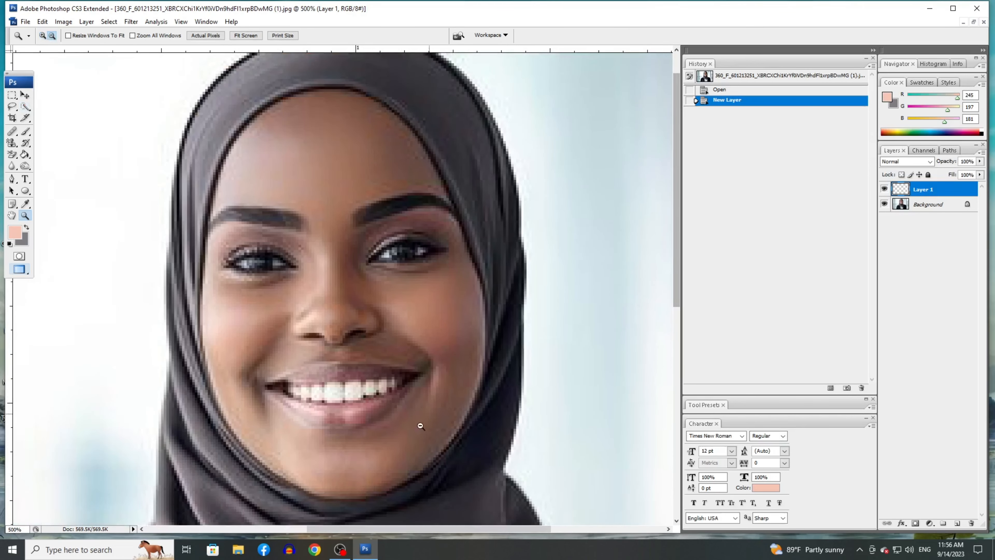
click(12, 107)
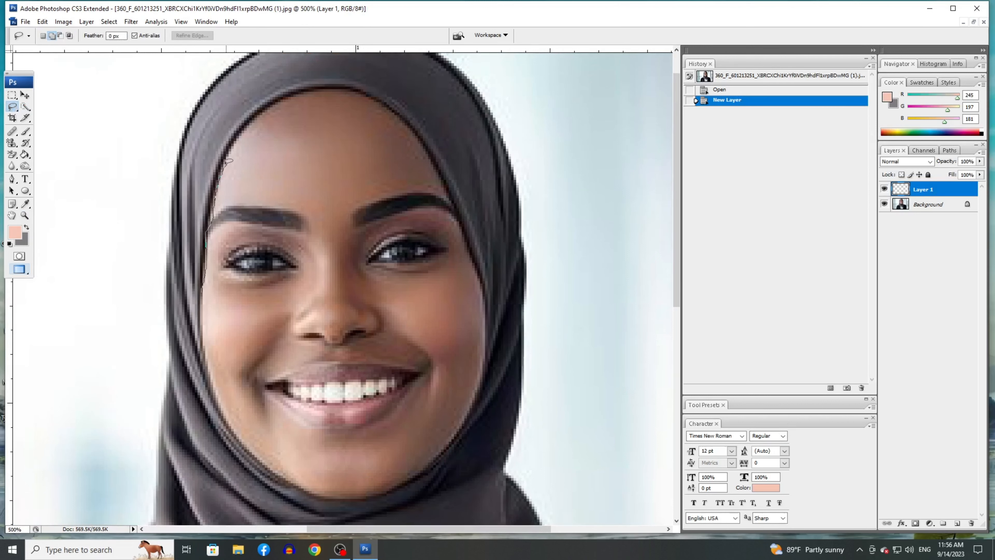
mouse_move(267, 113)
mouse_down()
mouse_move(303, 94)
mouse_move(368, 99)
mouse_move(415, 144)
mouse_move(465, 222)
mouse_move(482, 298)
mouse_move(476, 393)
mouse_move(451, 439)
mouse_move(412, 471)
mouse_up()
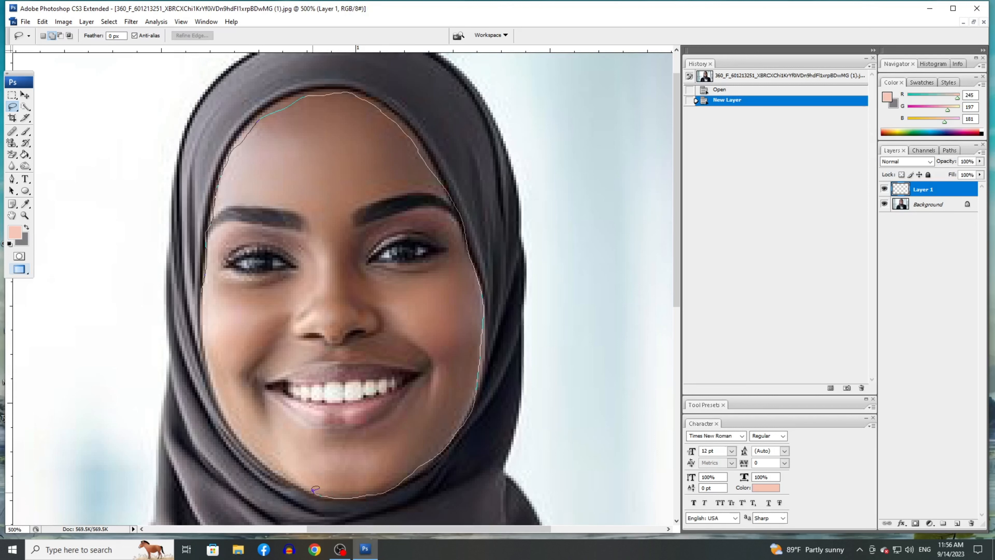
drag(295, 479, 275, 465)
drag(240, 434, 230, 420)
drag(203, 324, 204, 285)
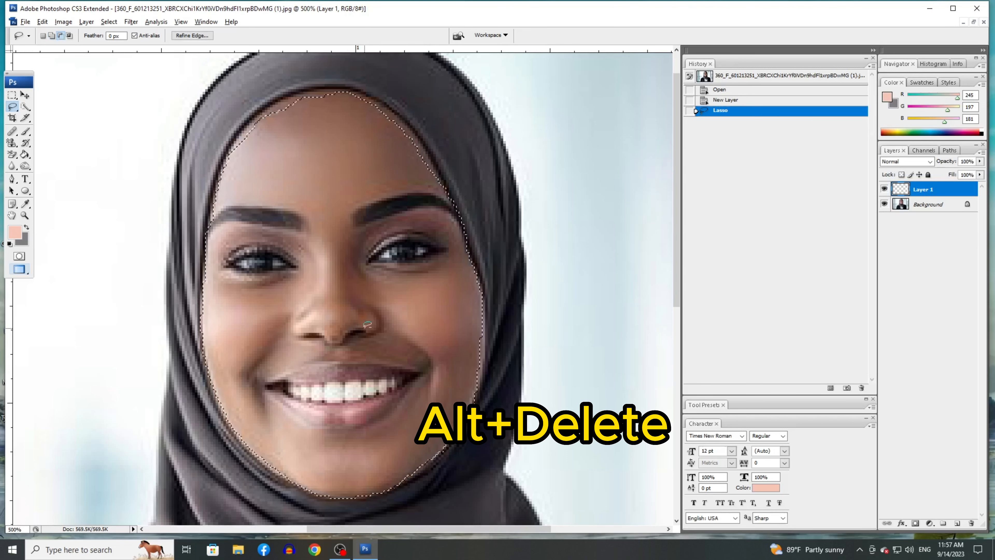
Fill the face selection on Layer 1 with the peach foreground colour, deselecting it, and set the layer's blend mode to Soft Light
key(alt+Delete)
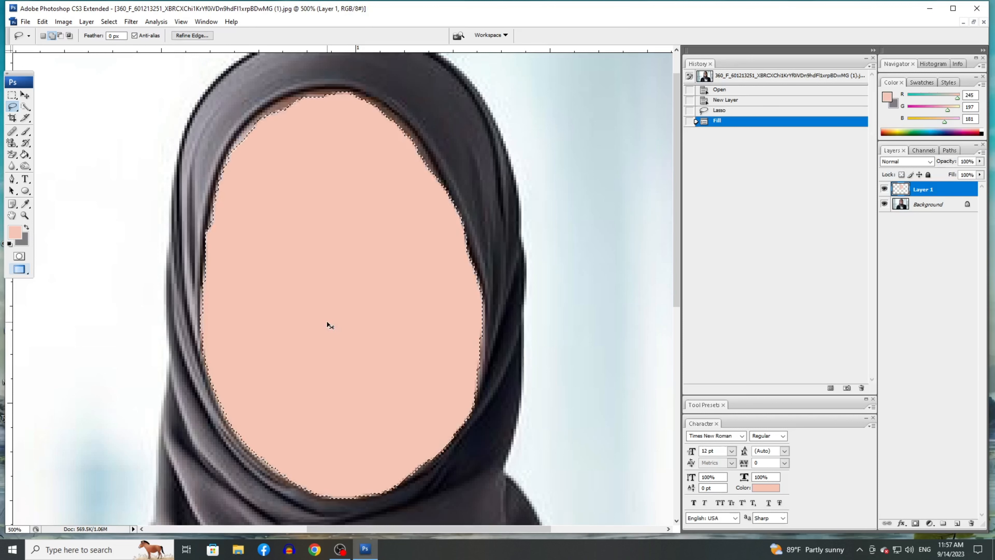
key(ctrl+d)
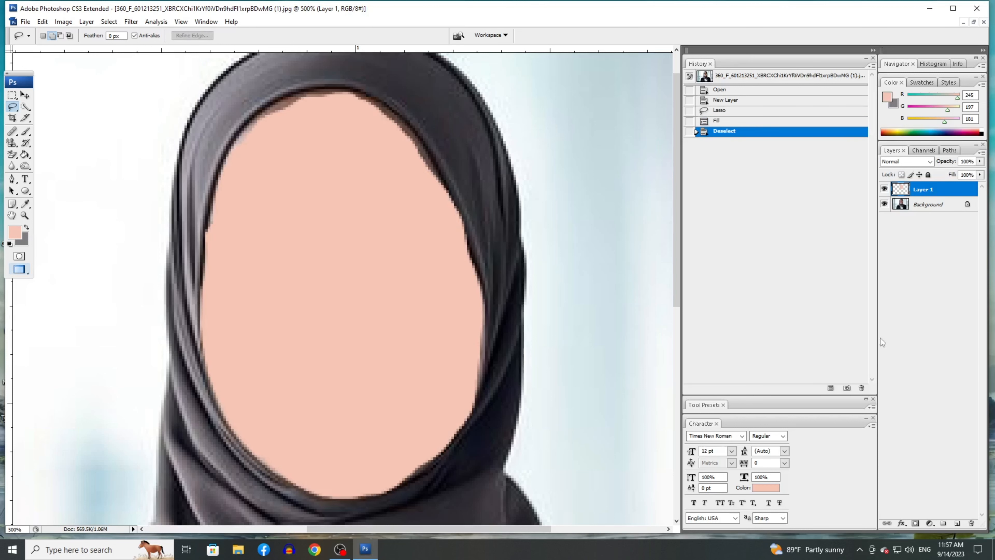
click(929, 161)
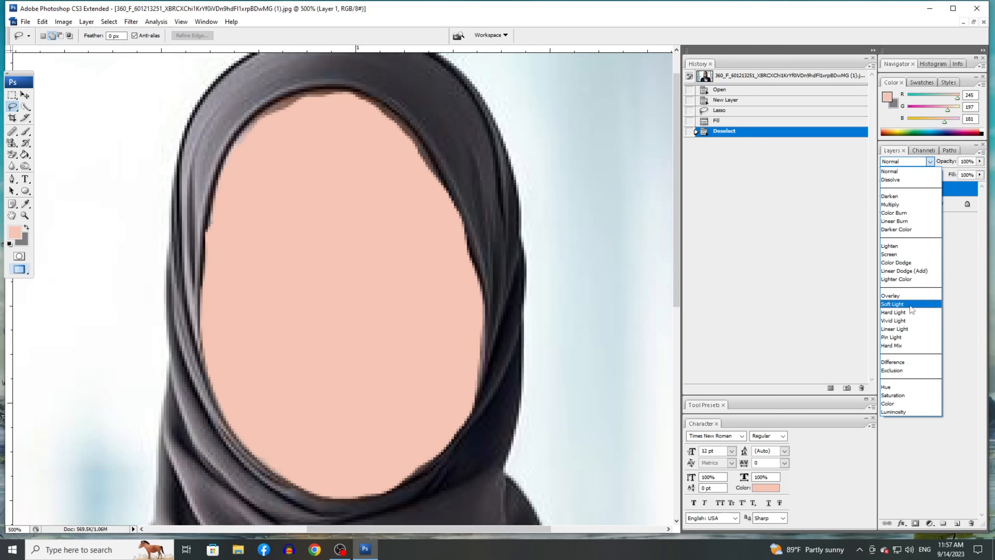
click(897, 304)
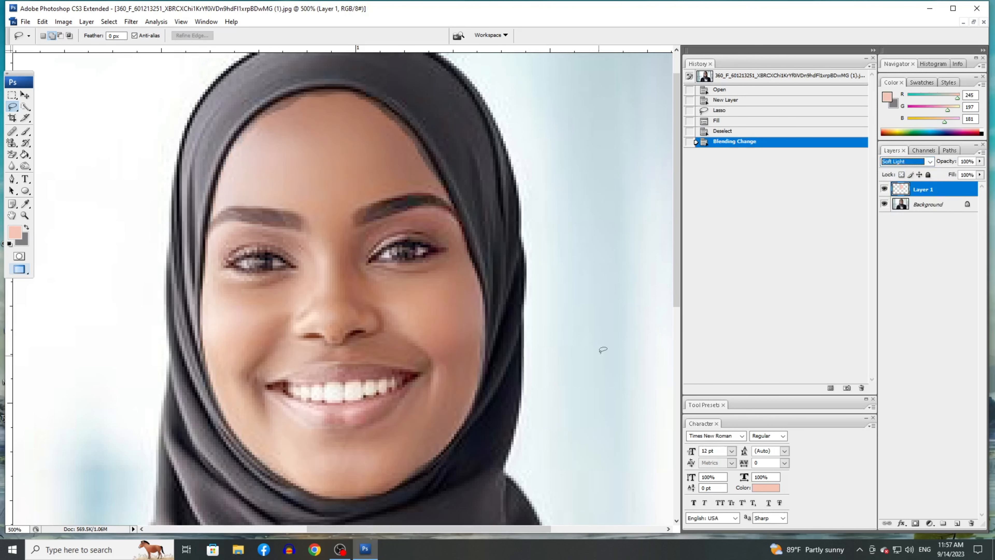
Paint with a size 4 brush over the uncovered skin along the forehead, chin and cheek edges of the face on Layer 1
click(25, 130)
key(Return)
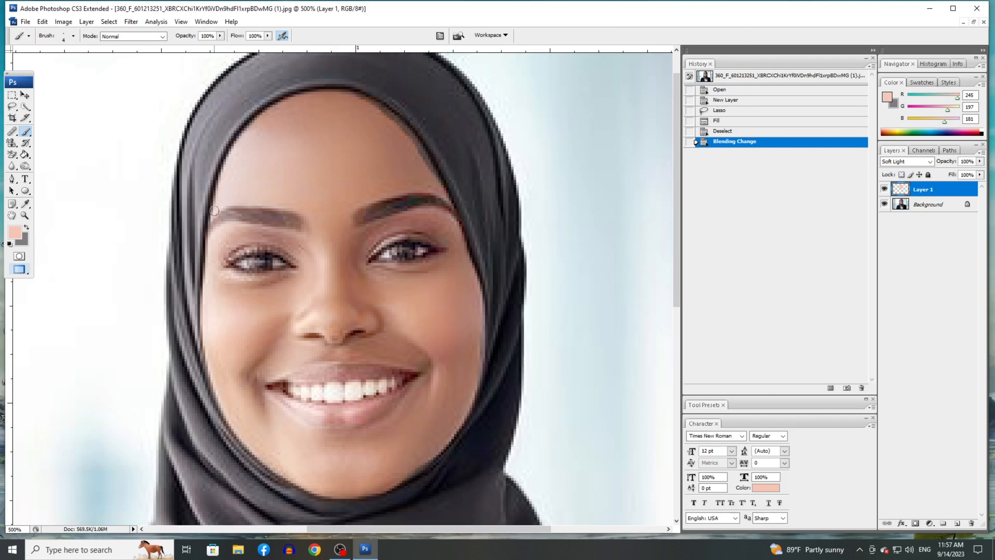
drag(216, 188, 248, 132)
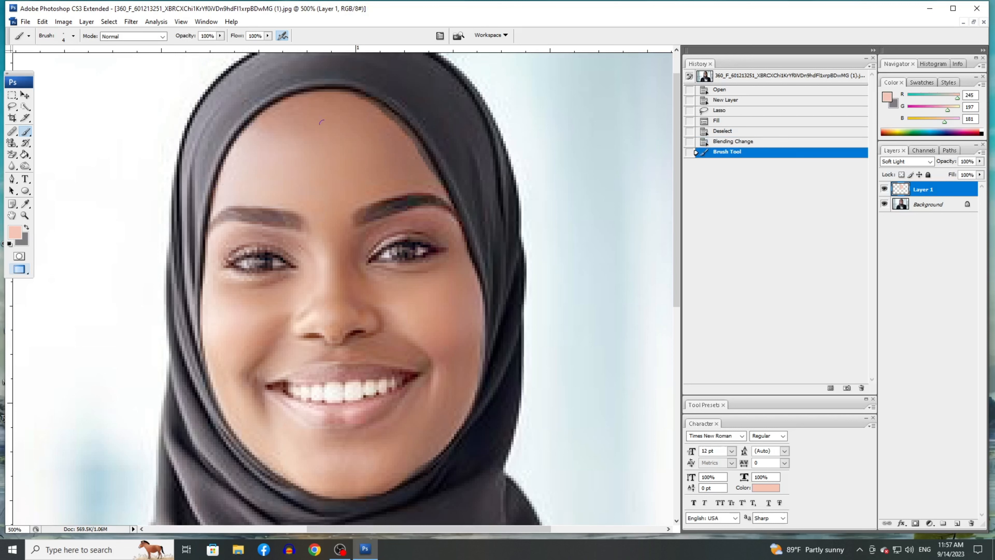
mouse_move(441, 189)
mouse_down()
mouse_move(407, 133)
mouse_move(360, 98)
mouse_up()
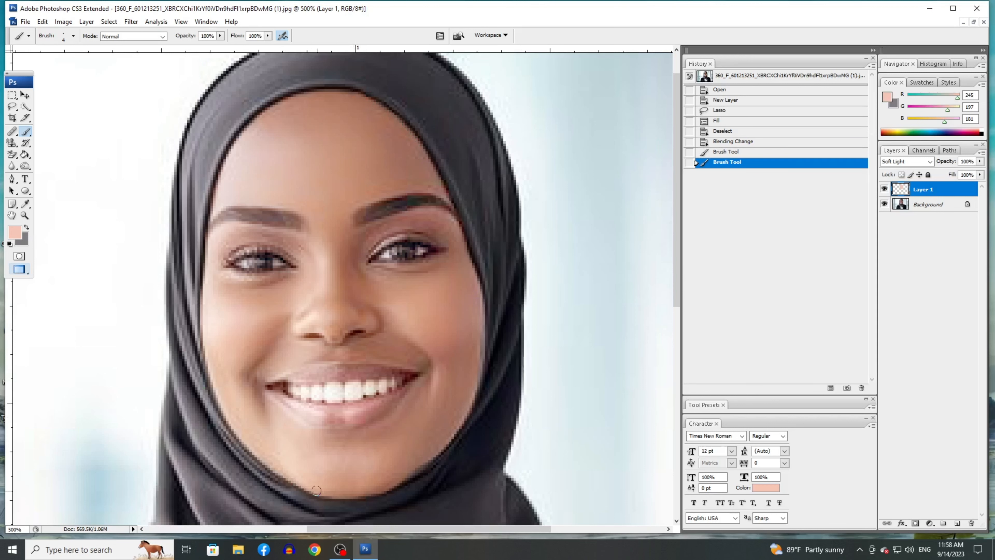
mouse_move(301, 482)
mouse_down()
mouse_move(269, 465)
mouse_move(256, 443)
mouse_up()
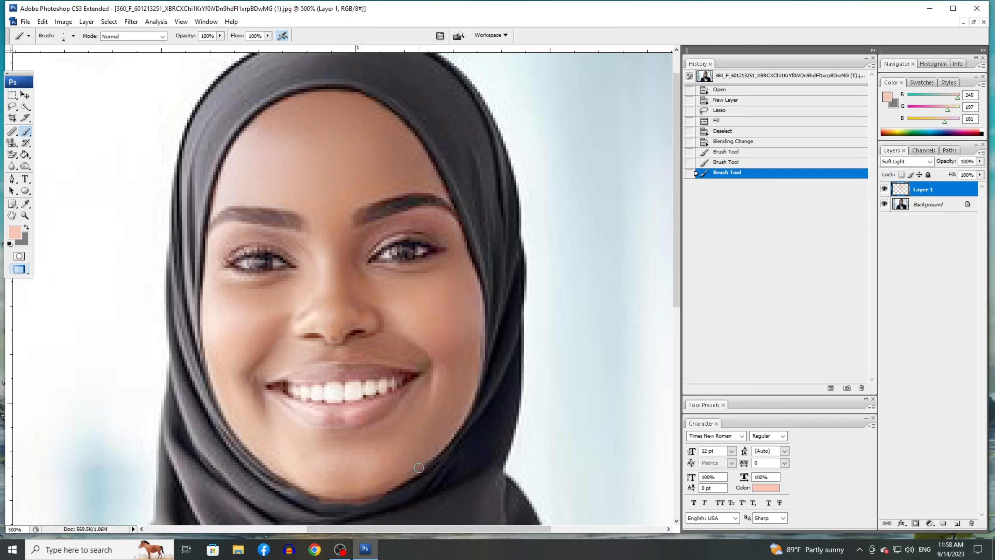
mouse_move(460, 416)
mouse_down()
mouse_move(480, 362)
mouse_move(470, 366)
mouse_up()
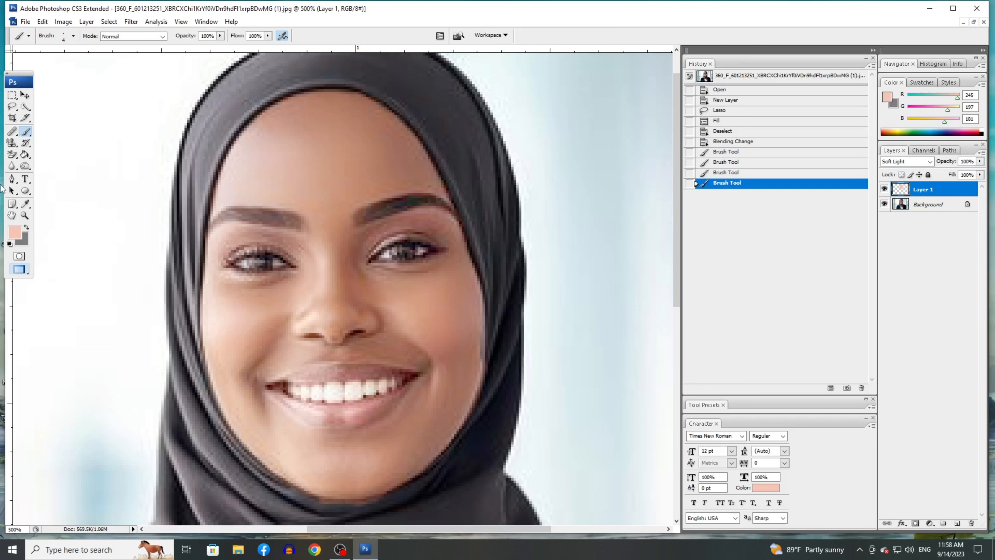
Adjust Layer 1's Levels by lowering the output white level to 245 and raising the output black level
click(25, 215)
alt+click(275, 263)
alt+click(366, 312)
alt+click(366, 312)
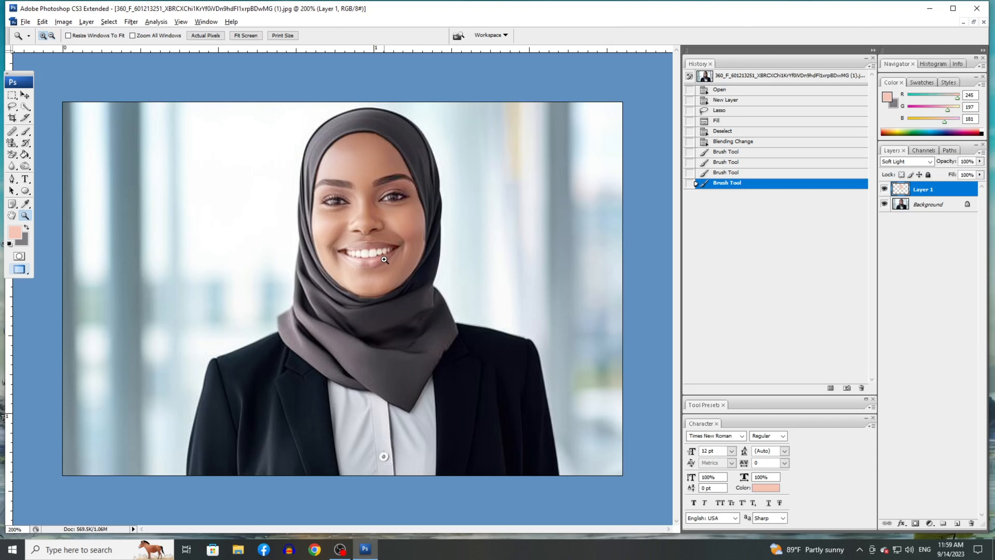
key(alt+l)
click(91, 22)
key(l)
key(shift+l)
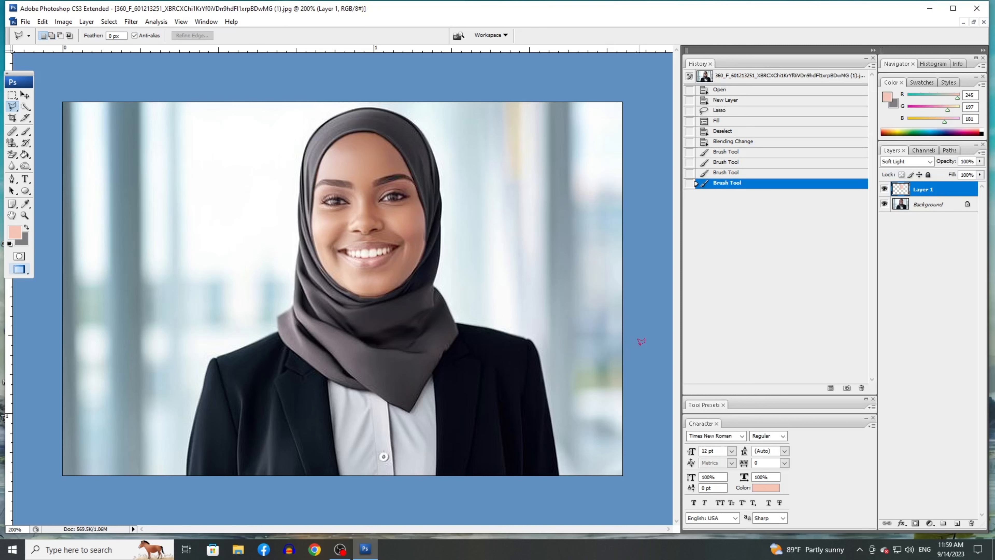
key(ctrl+l)
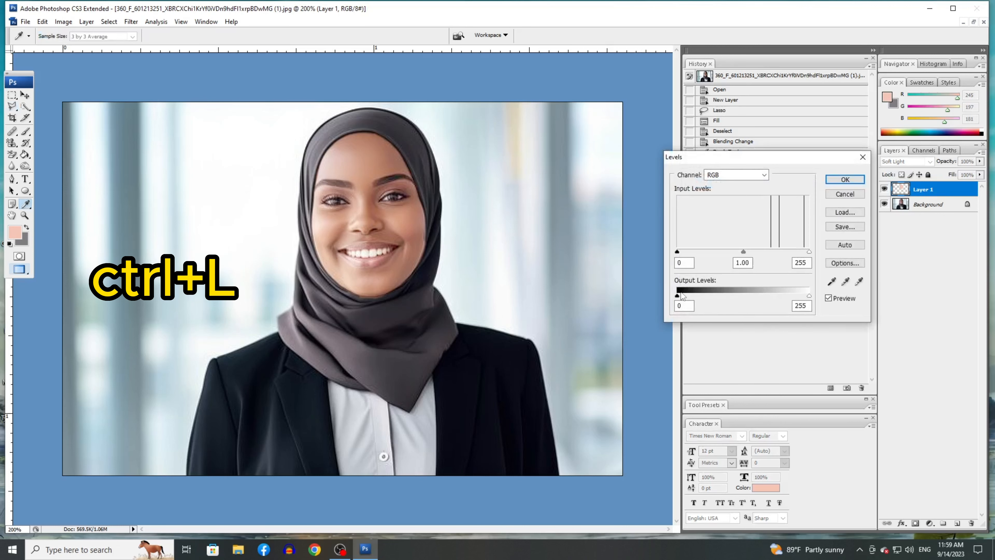
drag(808, 295, 804, 294)
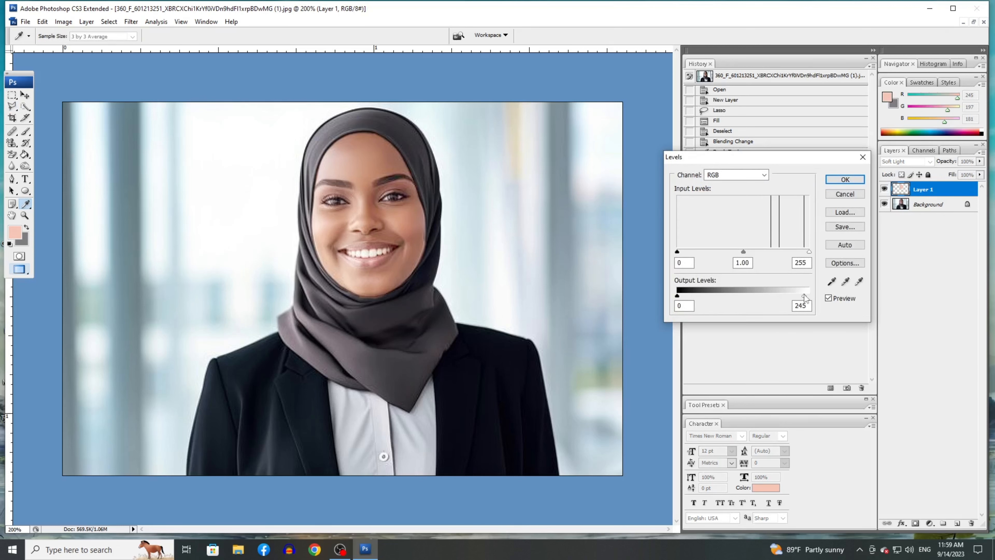
drag(677, 295, 713, 288)
click(845, 179)
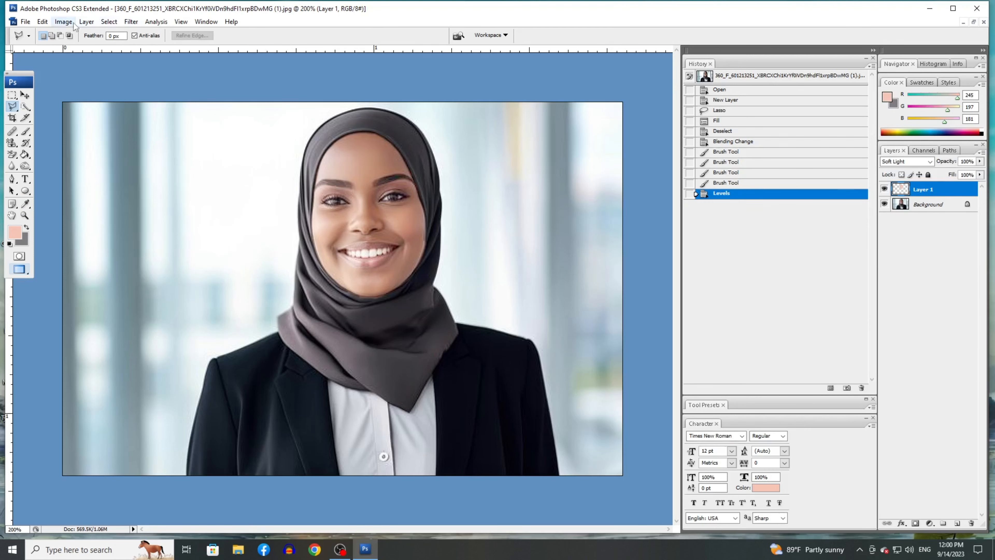
Apply a Selective Color adjustment to Layer 1, setting the Reds to Cyan +19% and Yellow +15%
click(63, 22)
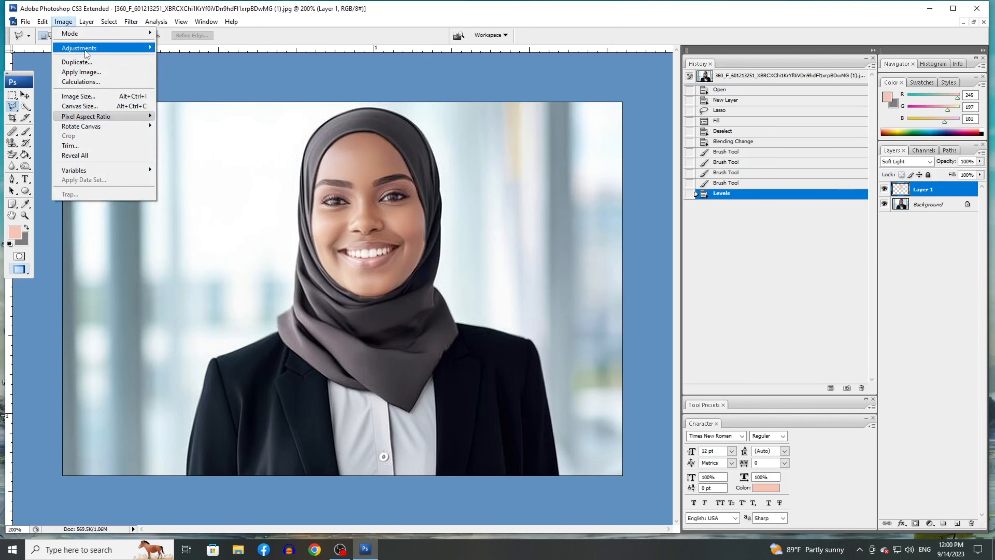
mouse_move(141, 49)
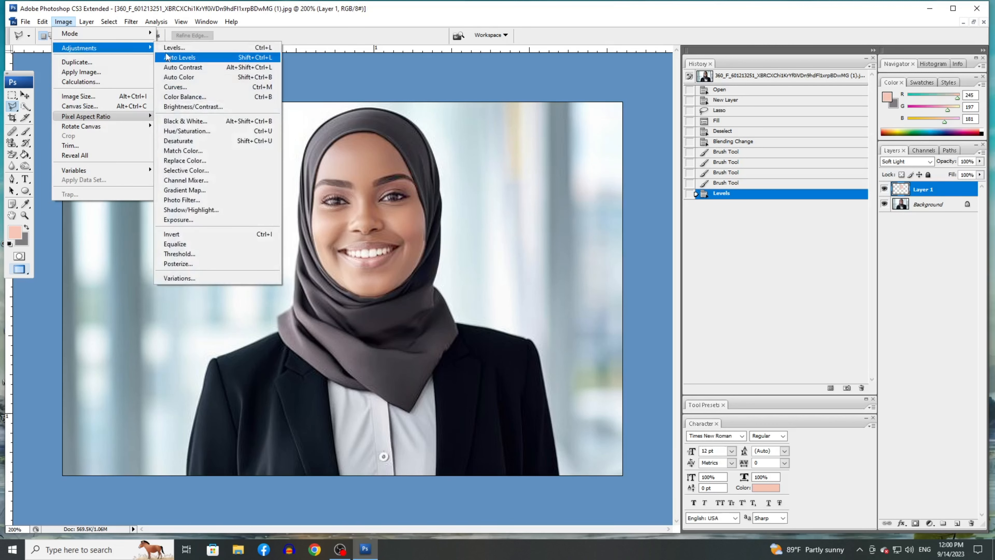
click(194, 170)
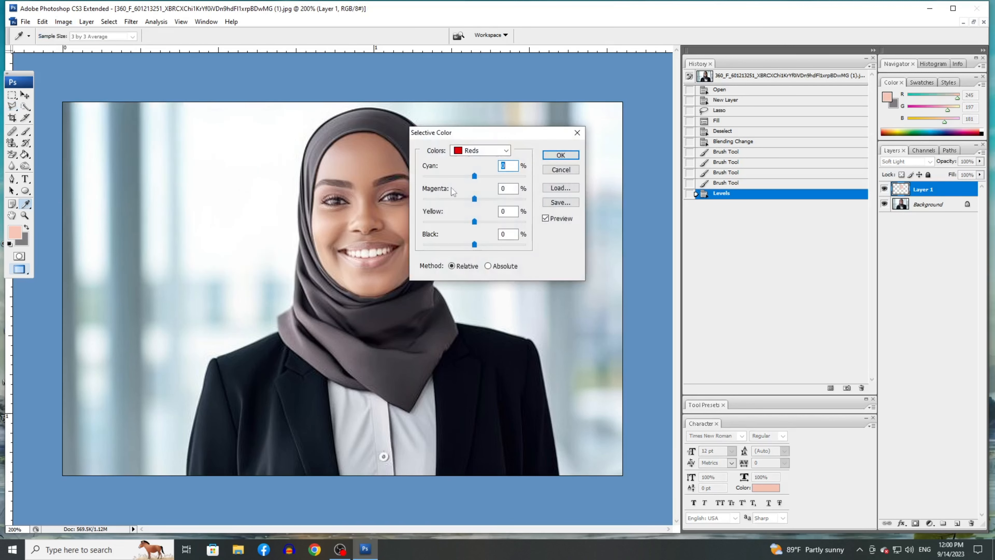
drag(475, 176, 482, 176)
drag(474, 222, 483, 222)
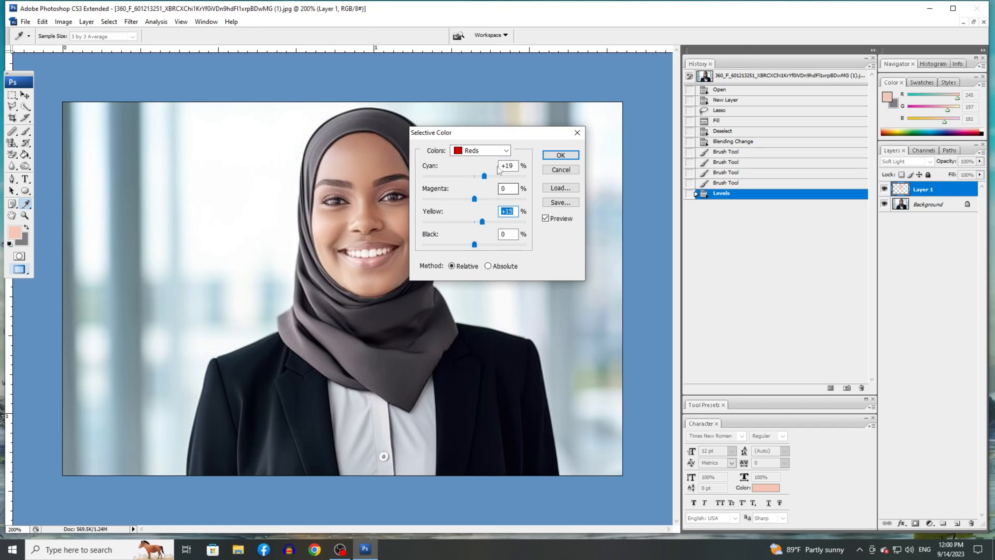
click(503, 150)
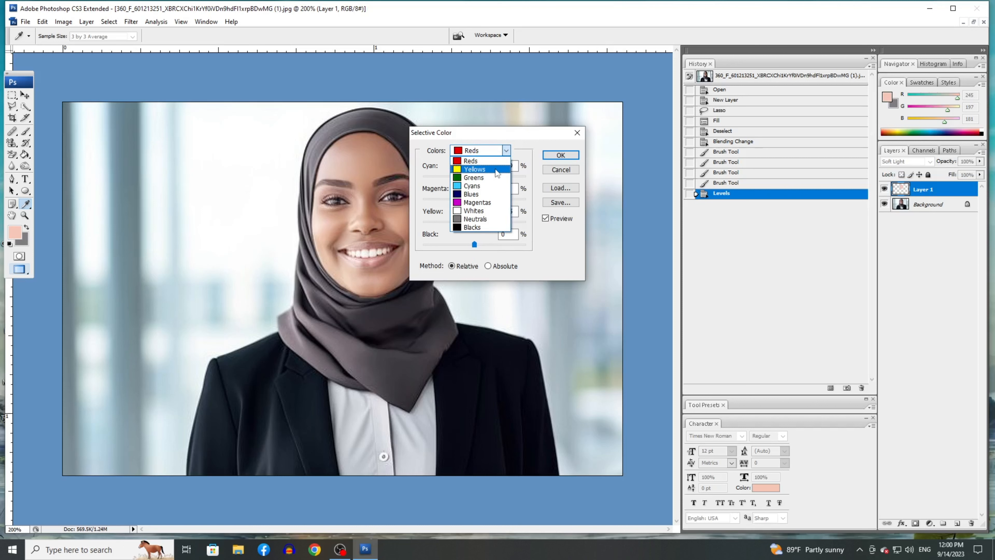
click(491, 212)
click(503, 187)
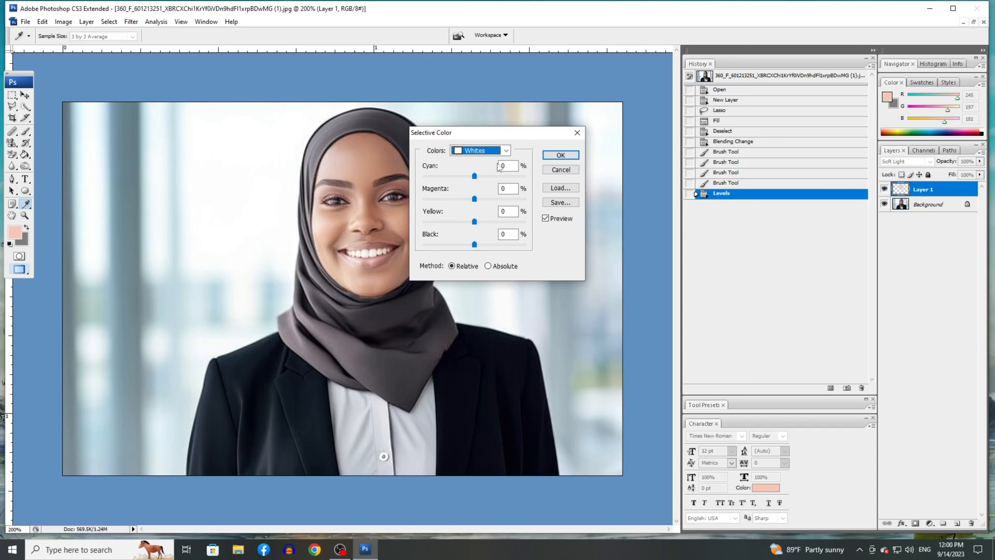
click(566, 155)
key(l)
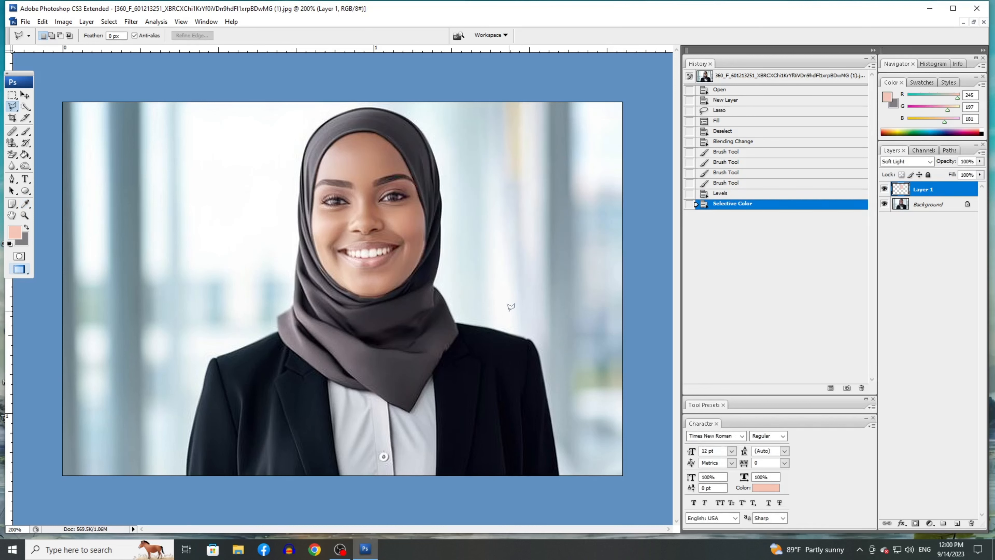
Draw a tiny, thin ellipse on the jacket lapel and stamp a leaf-like pattern over it with the Pattern Stamp tool
click(28, 191)
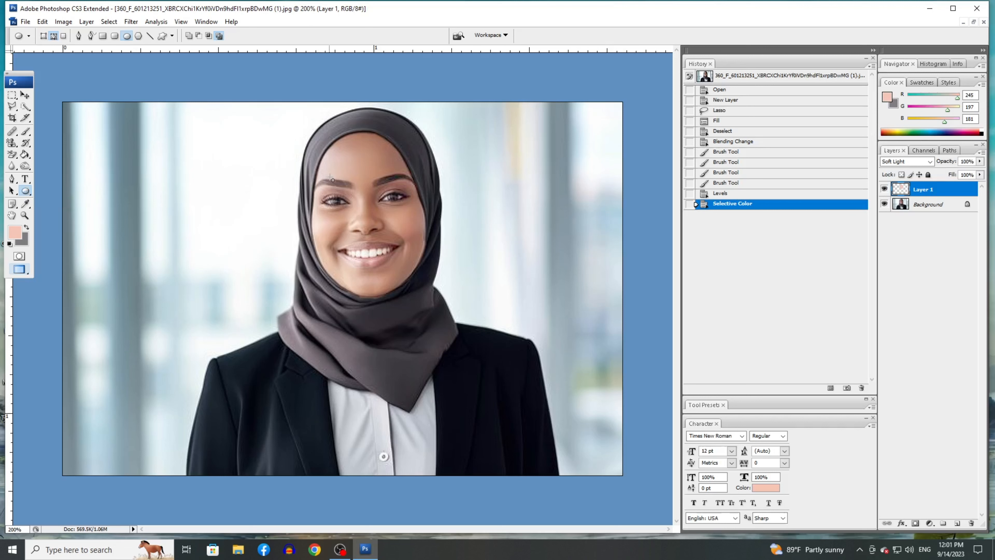
click(313, 432)
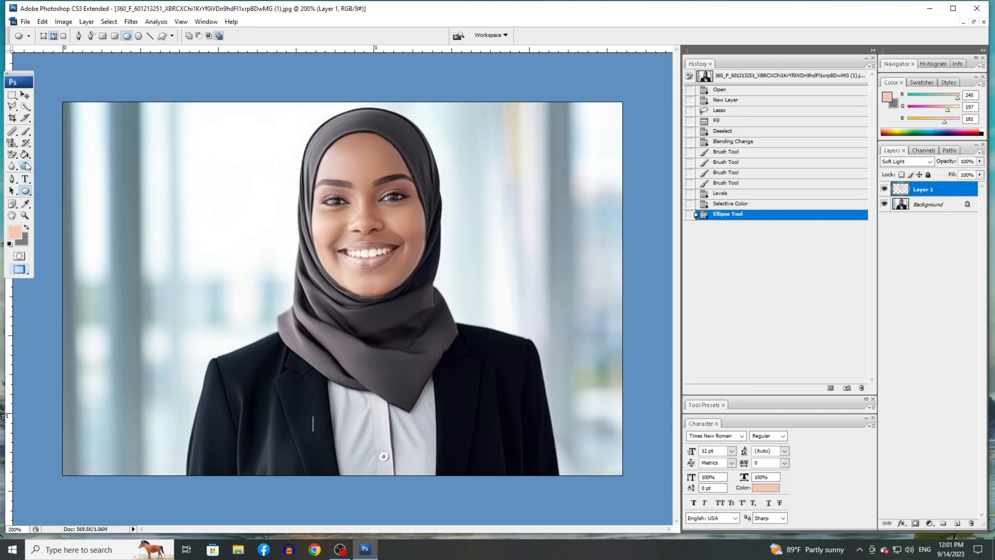
click(12, 142)
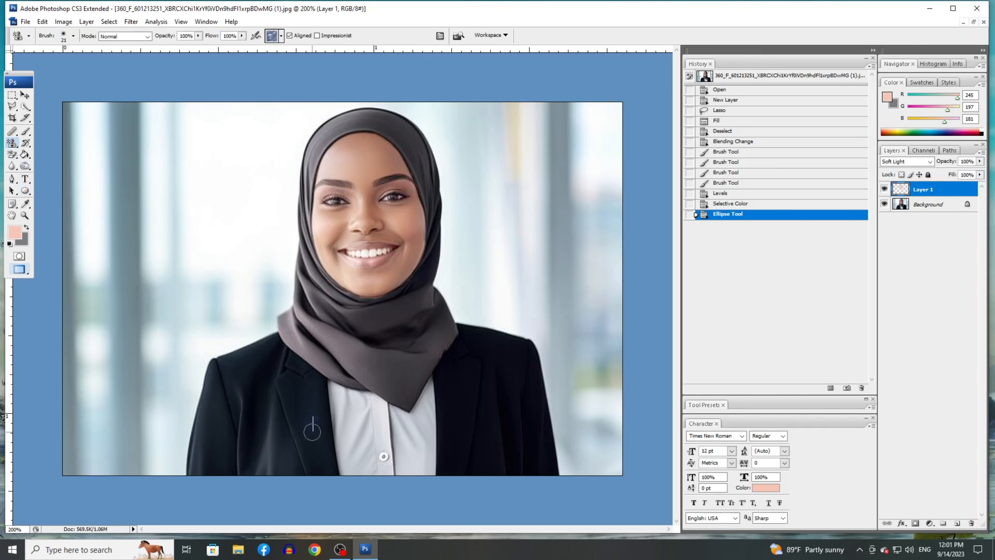
click(312, 431)
click(280, 36)
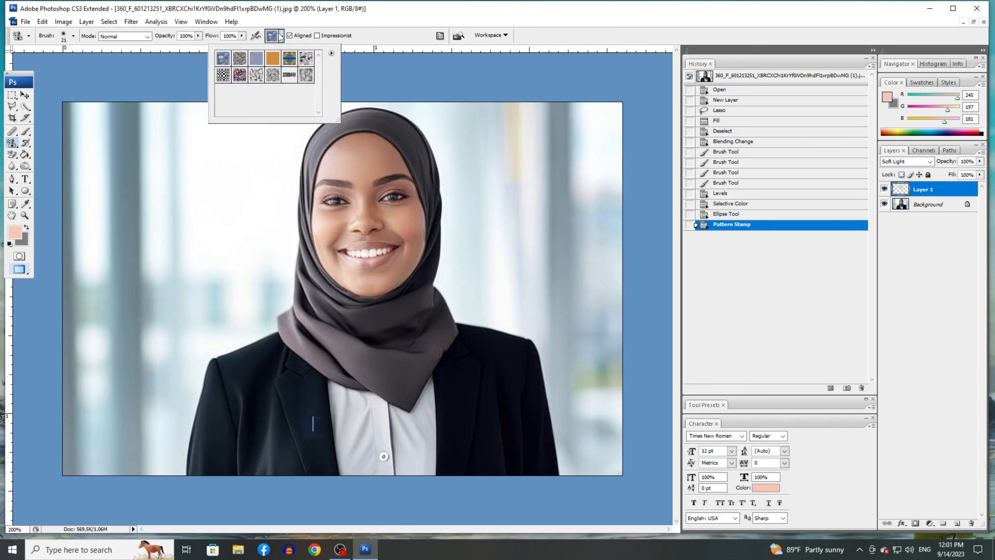
click(290, 76)
click(313, 422)
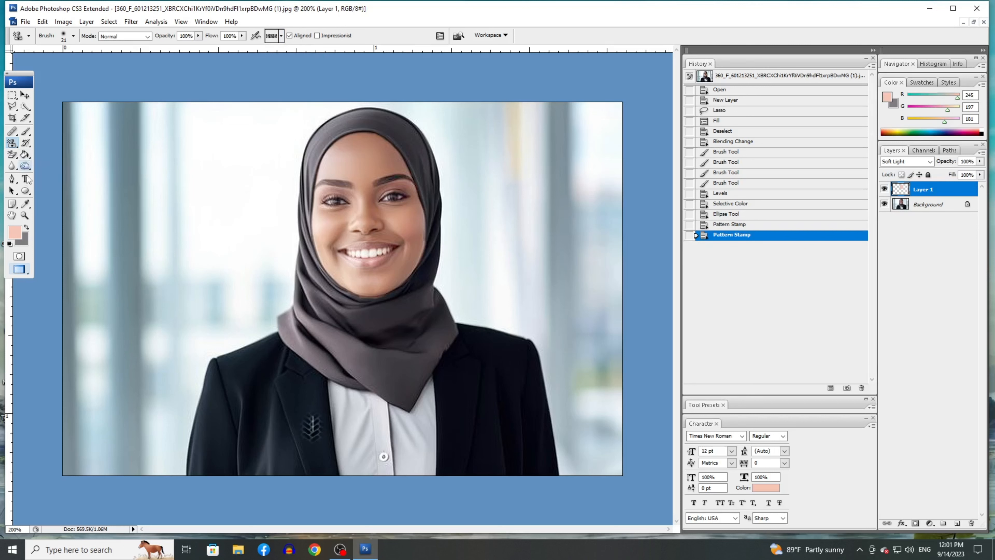
Erase the leaf-like pattern from the jacket lapel with the History Brush at size 21
click(28, 147)
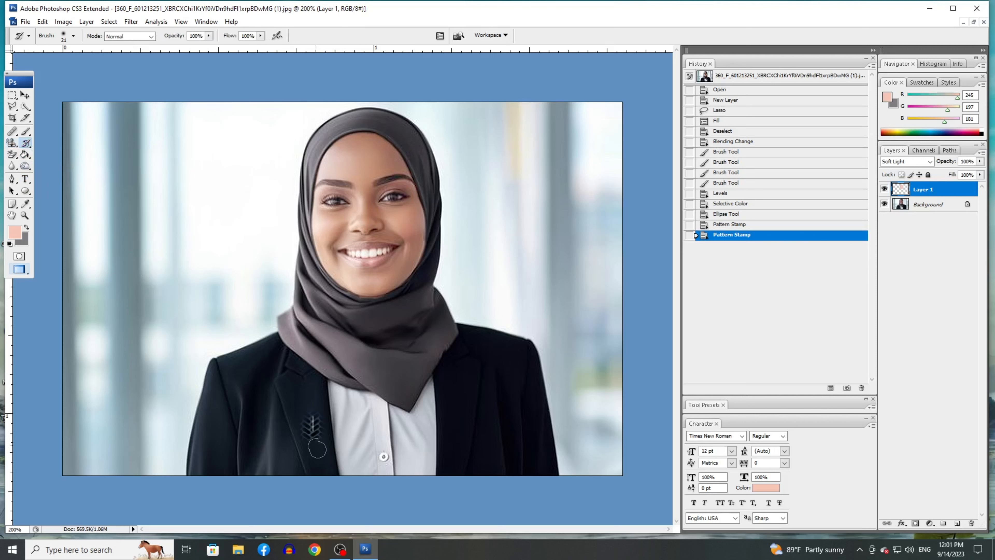
drag(318, 448, 322, 407)
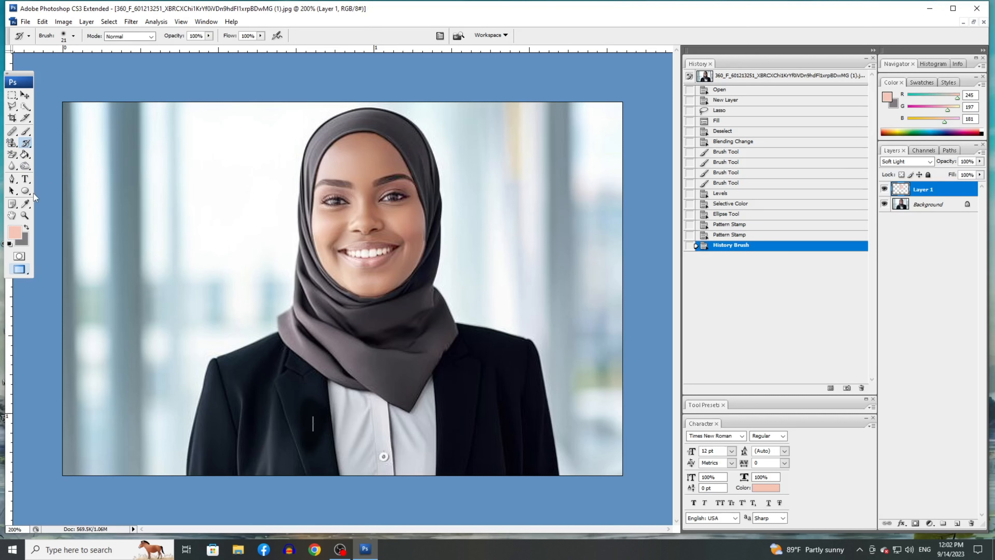
Brush over the woman's right eyebrow with a smaller History Brush to restore its original dark tone
click(24, 215)
alt+click(100, 88)
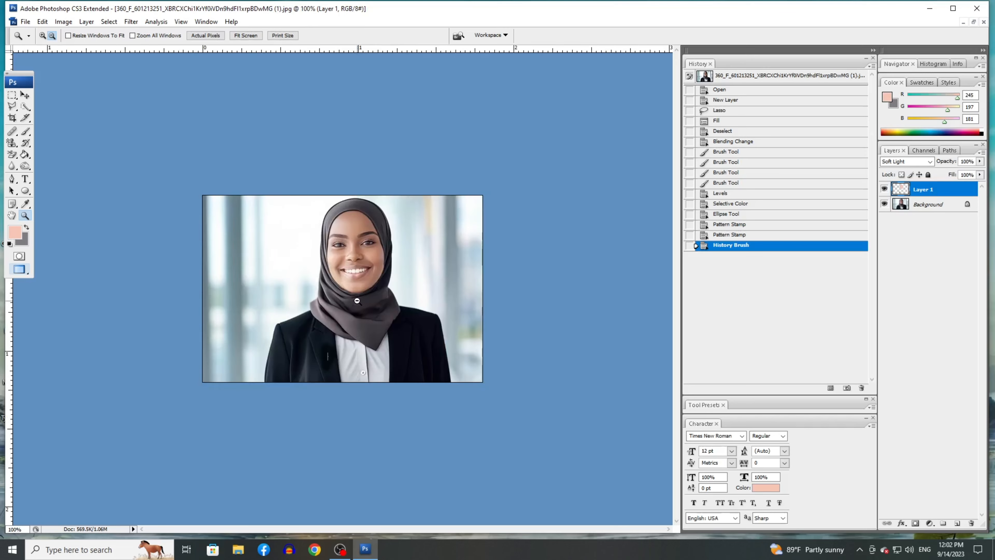
alt+click(101, 87)
click(346, 251)
click(349, 251)
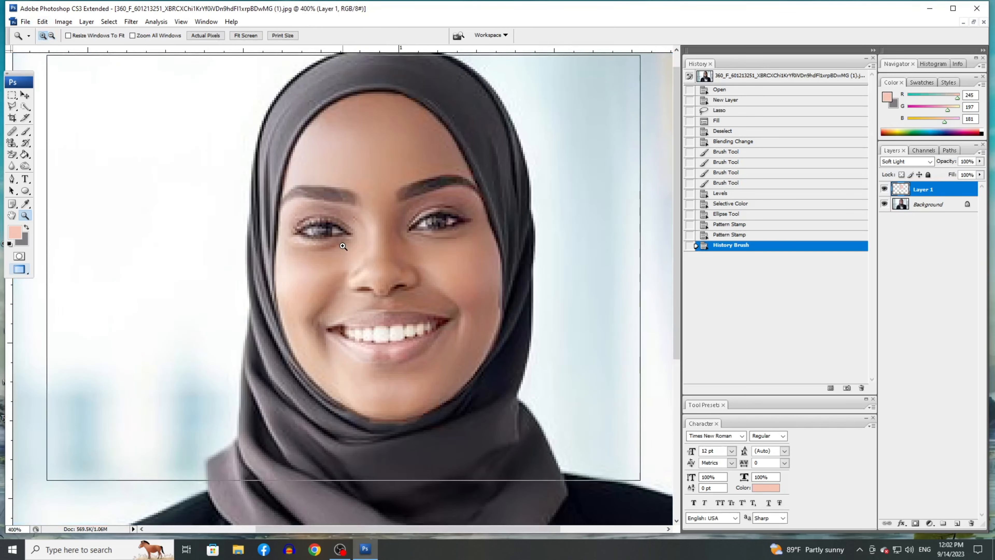
click(355, 251)
click(619, 297)
drag(676, 153, 676, 203)
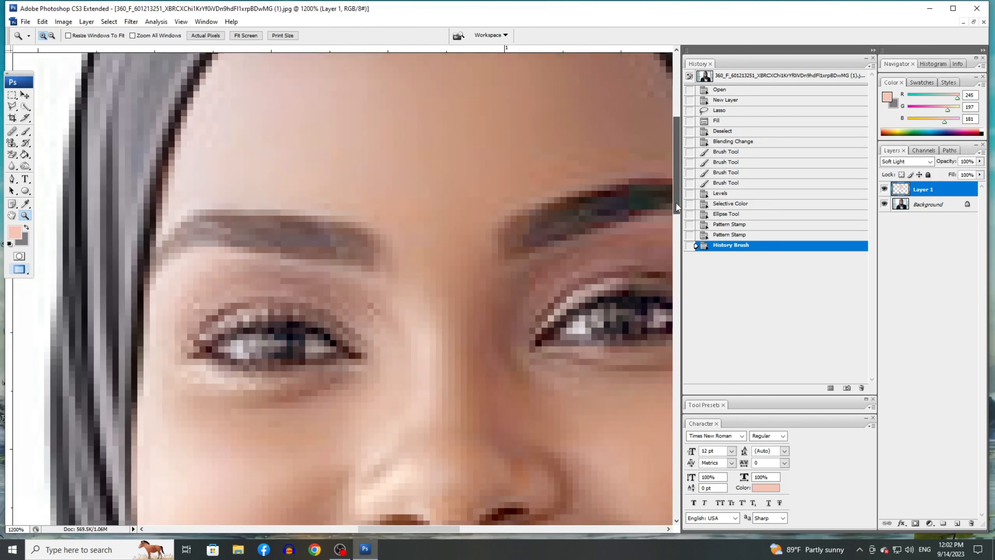
alt+click(444, 299)
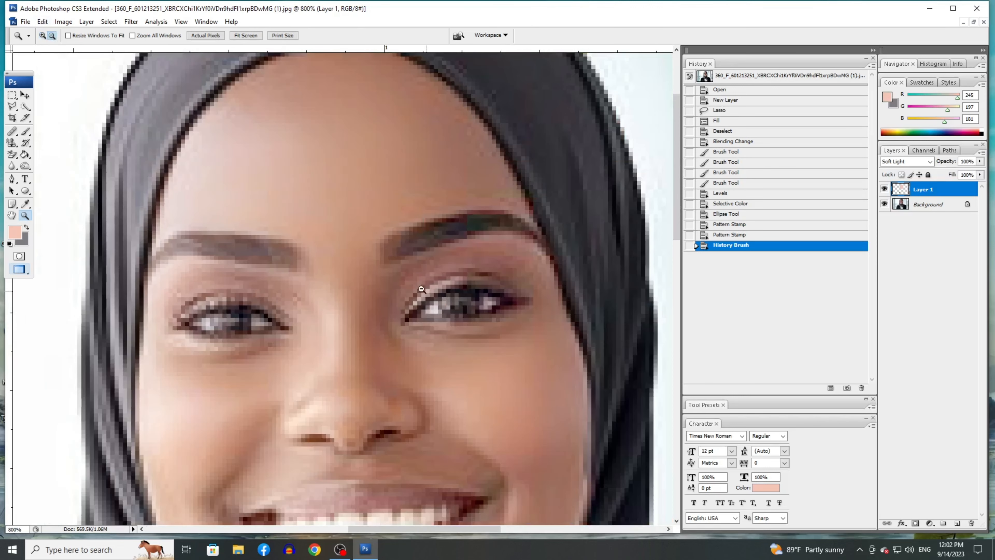
alt+click(324, 249)
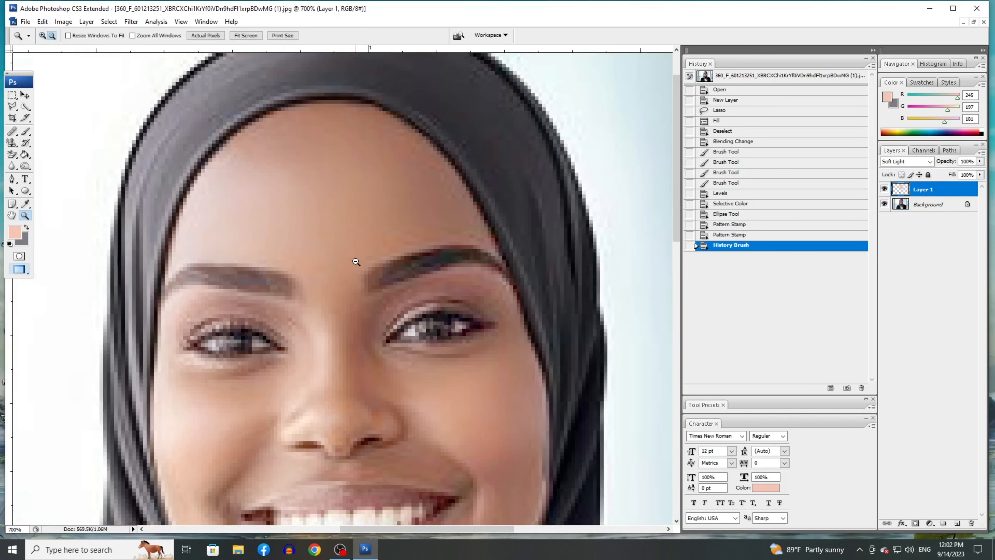
click(26, 143)
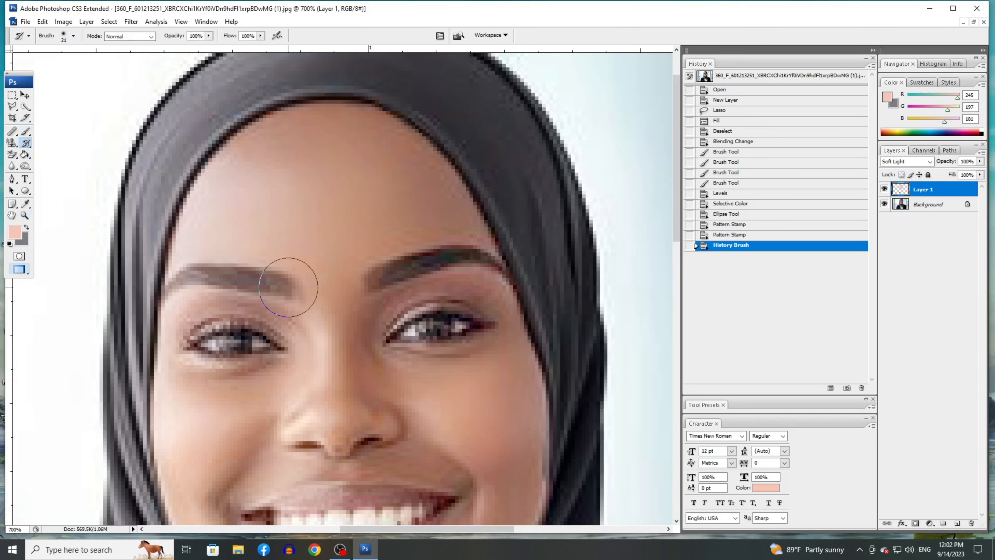
key(bracketleft)
mouse_move(290, 290)
mouse_down()
mouse_move(198, 273)
mouse_move(205, 276)
mouse_move(188, 273)
mouse_move(162, 293)
mouse_move(183, 281)
mouse_up()
Touch up the remaining light spots along the woman's right eyebrow with the History Brush at size 4
key(bracketleft)
key(bracketleft)
key(bracketleft)
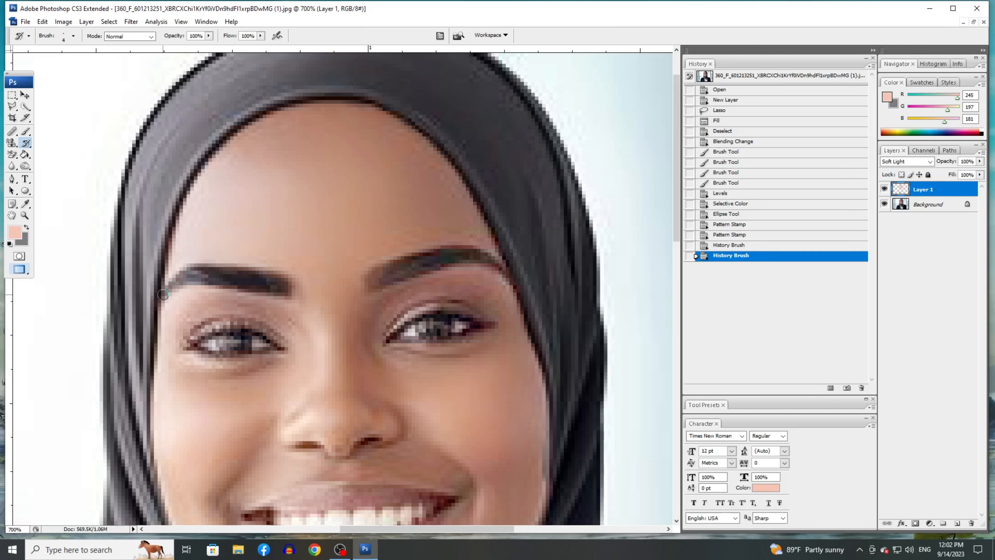
click(195, 274)
click(200, 277)
click(204, 275)
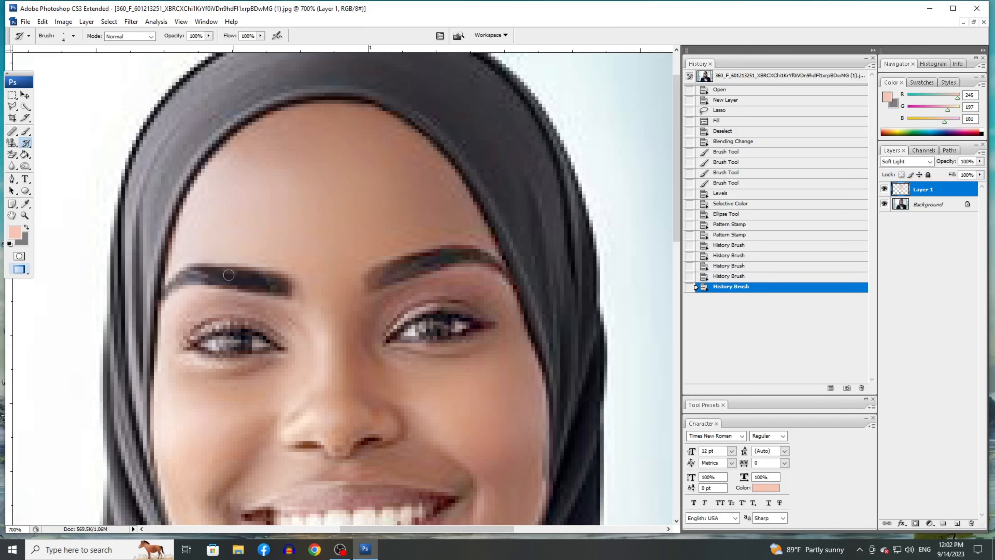
click(276, 283)
click(277, 284)
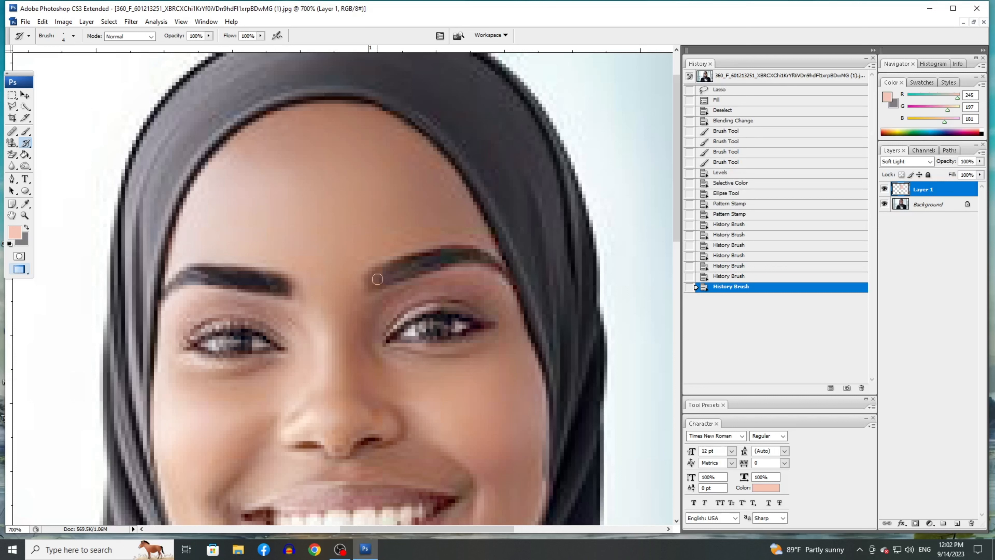
Restore the dark tone of the inner part of the woman's left eyebrow with the History Brush at size 7
key(bracketright)
key(bracketright)
key(bracketright)
drag(380, 275, 444, 257)
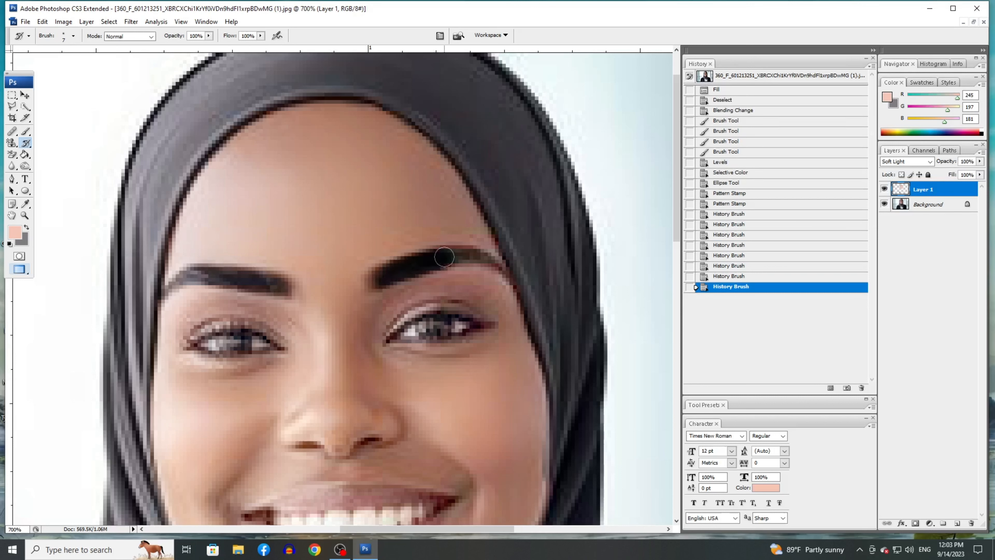
Restore the thin outer end of the woman's left eyebrow with the History Brush at size 3
key(bracketleft)
key(bracketleft)
key(bracketleft)
key(bracketleft)
key(bracketleft)
mouse_move(449, 257)
mouse_down()
mouse_move(472, 255)
mouse_move(452, 254)
mouse_move(499, 268)
mouse_up()
key(bracketright)
key(bracketright)
key(bracketleft)
key(bracketleft)
click(488, 262)
click(484, 259)
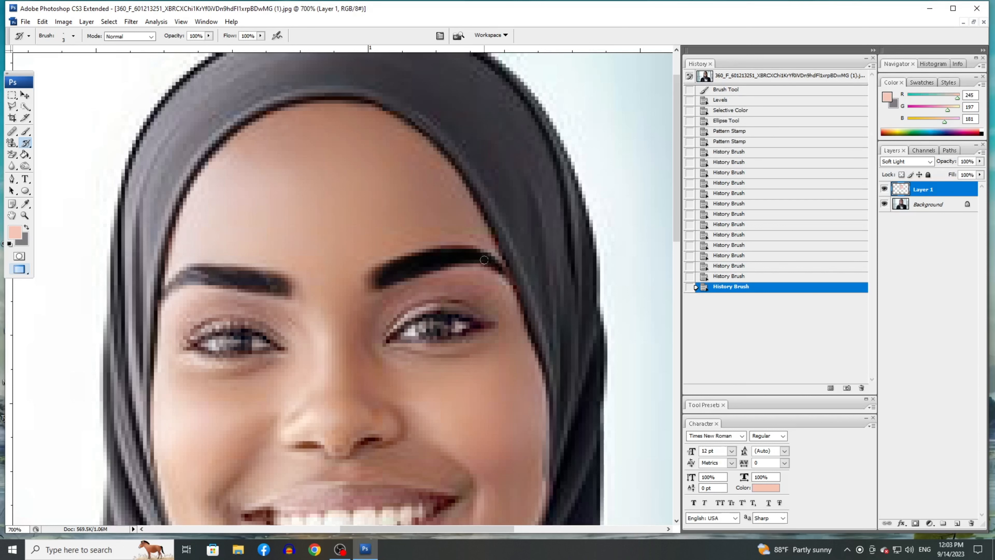
Retouch the outer end of the woman's right eyebrow with the size 3 History Brush
click(202, 277)
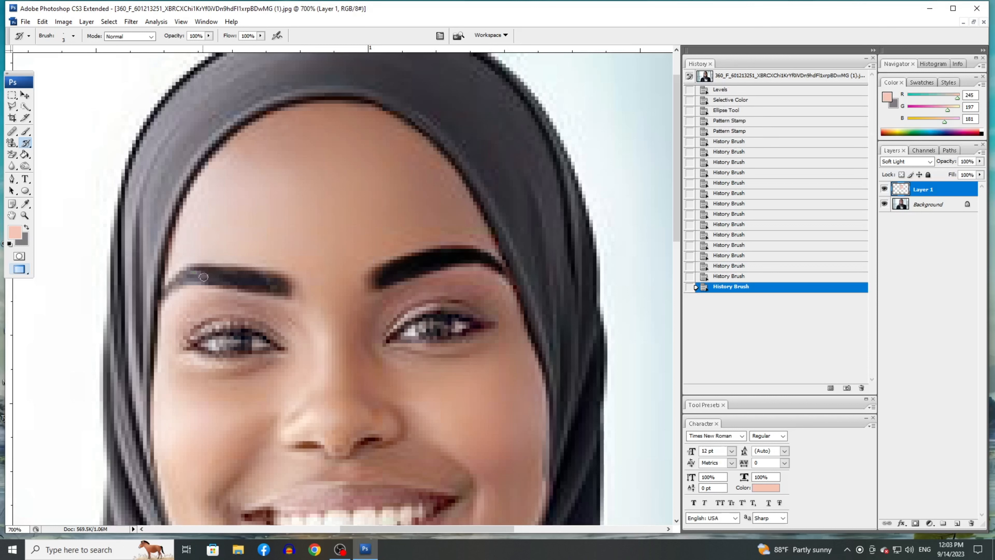
click(184, 277)
click(177, 282)
click(204, 276)
Restore the dark irises of both eyes with the History Brush at size 10
key(bracketright)
key(bracketright)
key(bracketright)
key(bracketright)
key(bracketright)
key(bracketright)
key(bracketright)
click(238, 343)
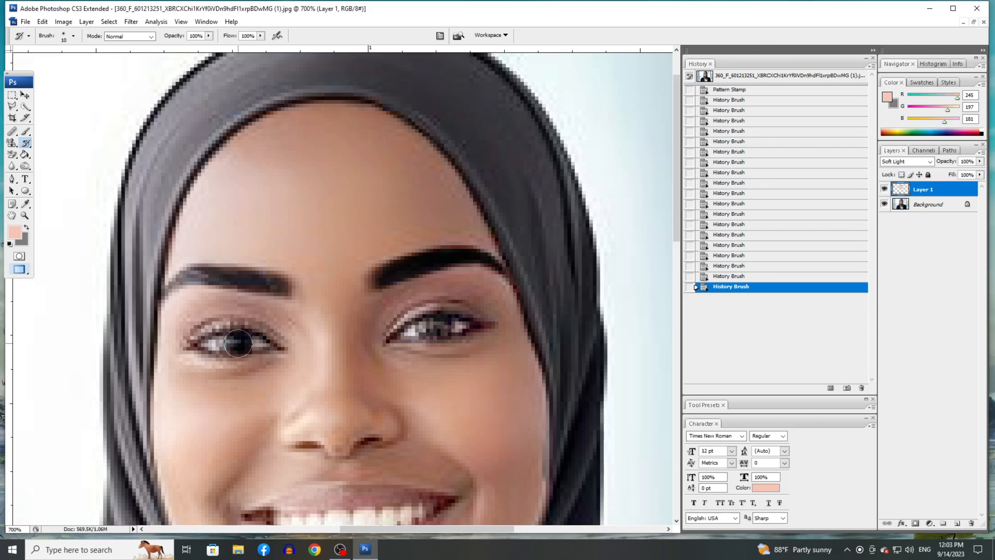
click(440, 328)
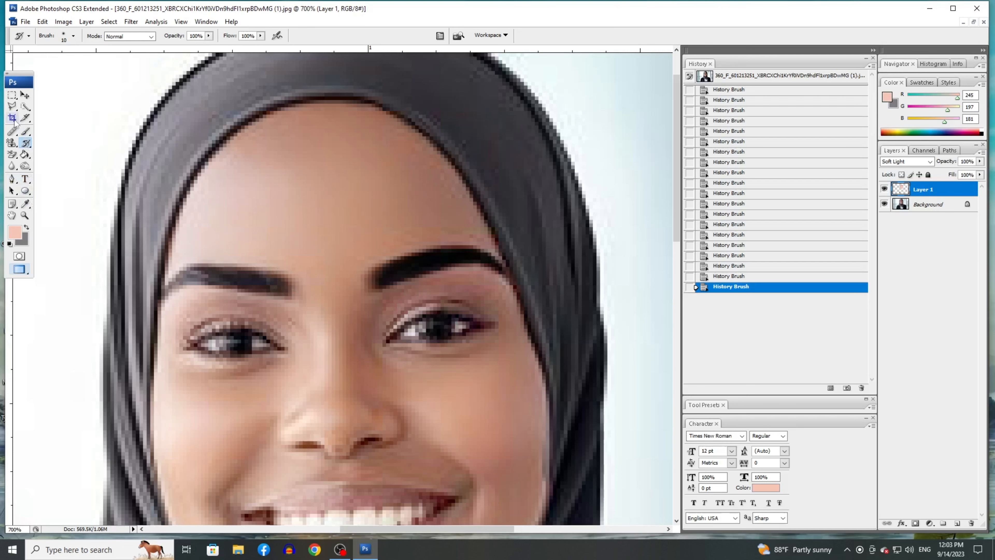
Add a new layer above Layer 1 and paint a short stroke on the lower lip with the size 4 Brush
click(26, 216)
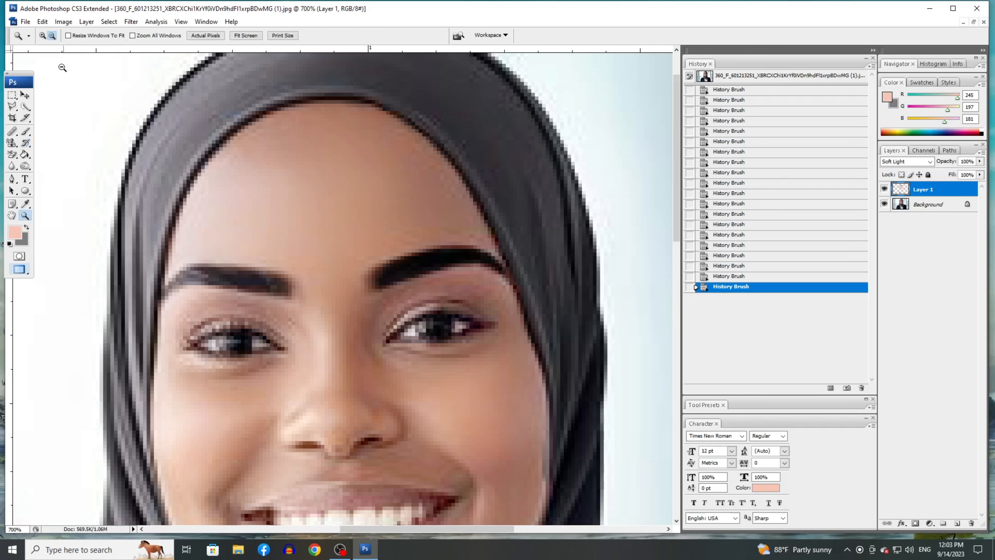
alt+click(438, 396)
alt+click(439, 395)
alt+click(439, 396)
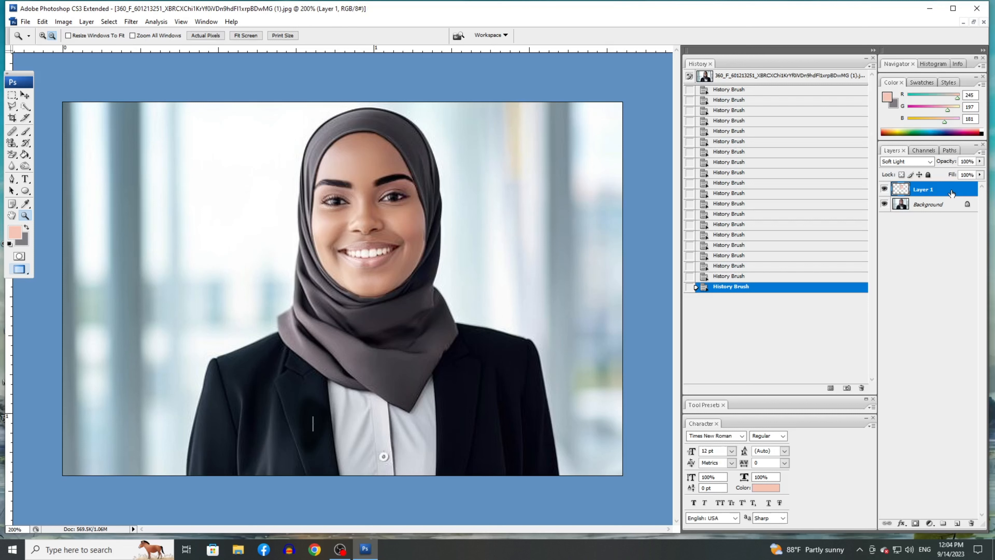
click(956, 524)
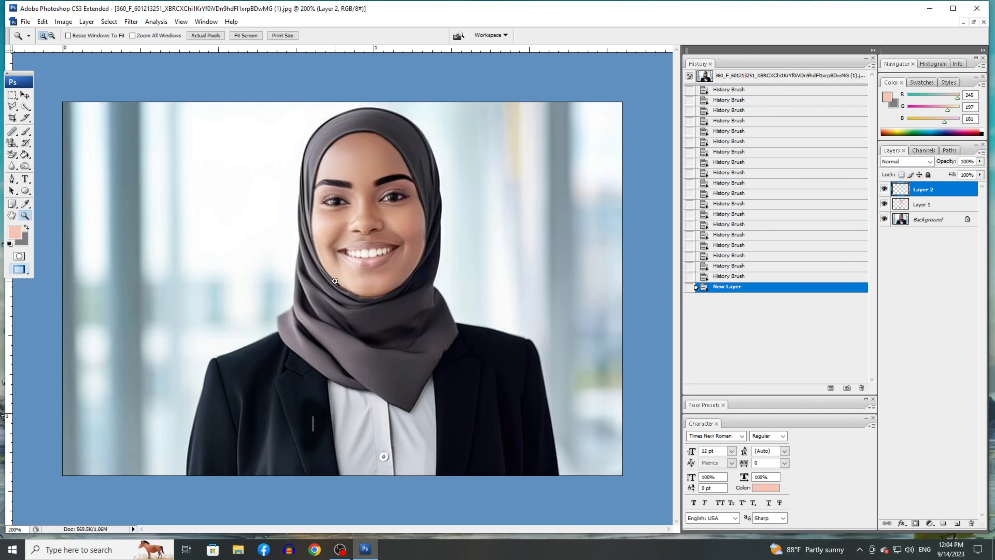
click(339, 250)
key(ctrl+plus)
scroll(663, 352, up, 3)
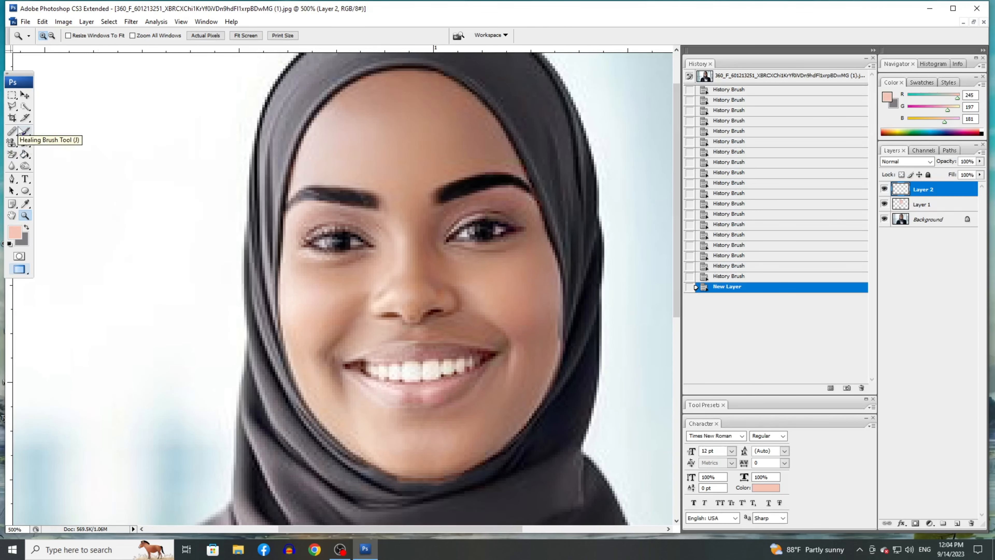
click(26, 132)
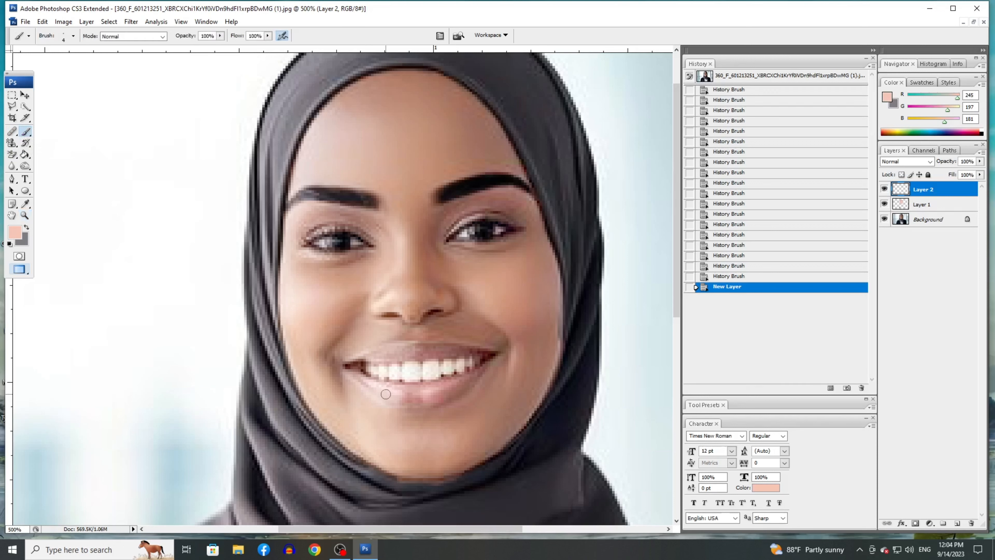
drag(384, 394, 405, 396)
click(387, 396)
Set the foreground color to the pink hex value fa819b
click(14, 232)
click(551, 293)
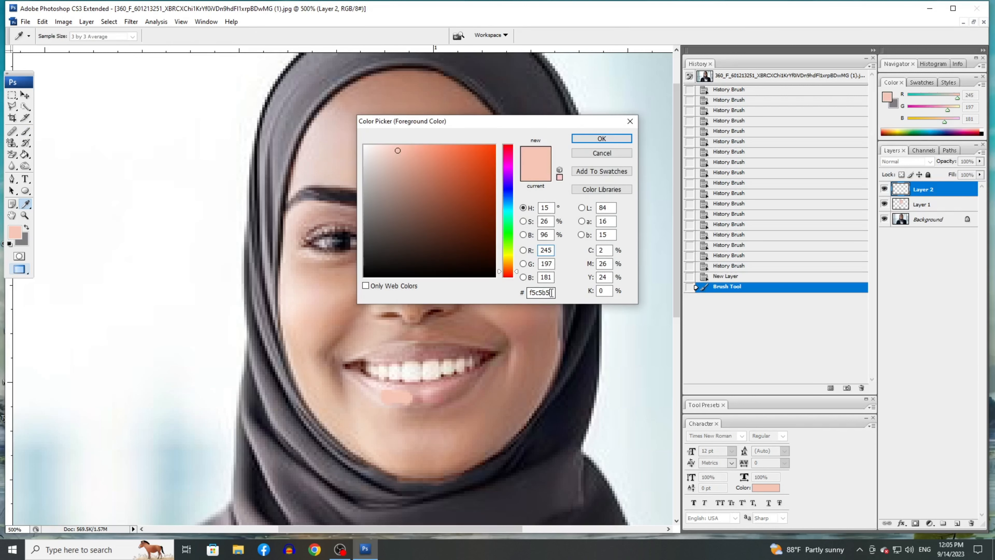
key(BackSpace)
key(BackSpace)
key(BackSpace)
key(BackSpace)
key(BackSpace)
key(BackSpace)
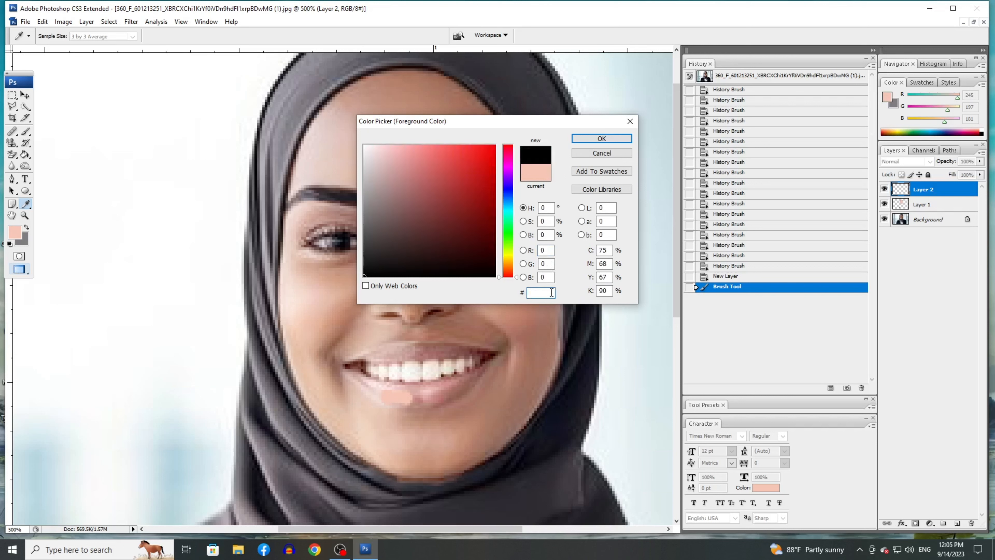
text(fa819)
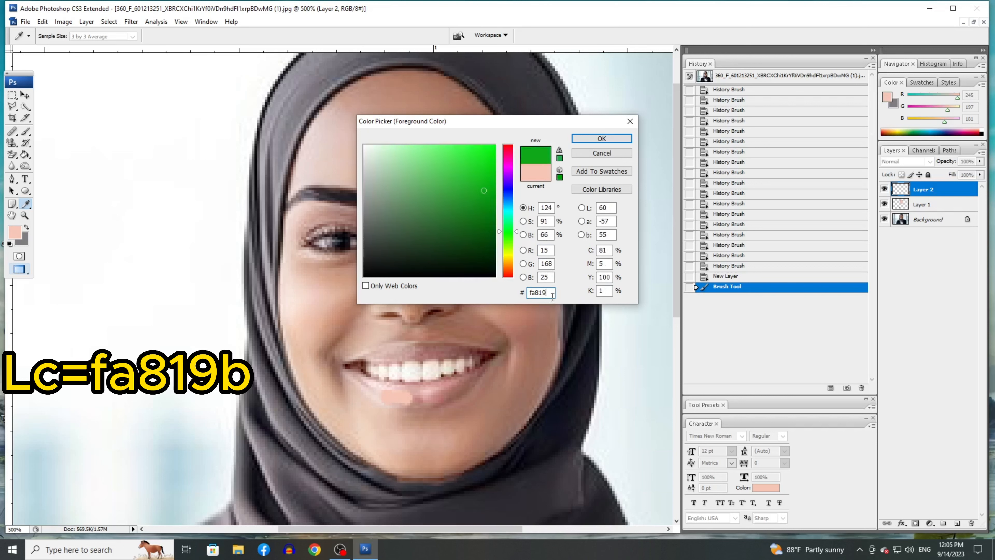
text(b)
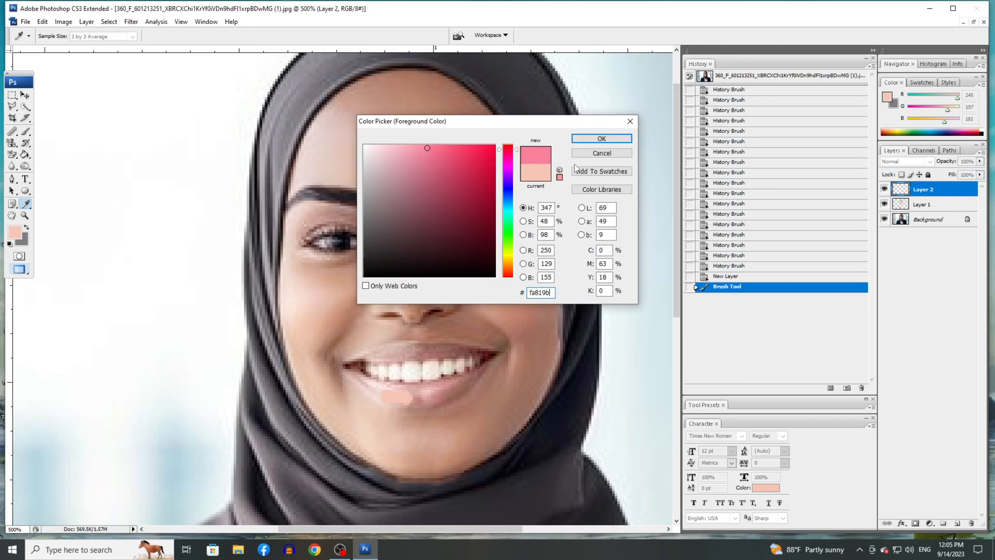
click(601, 138)
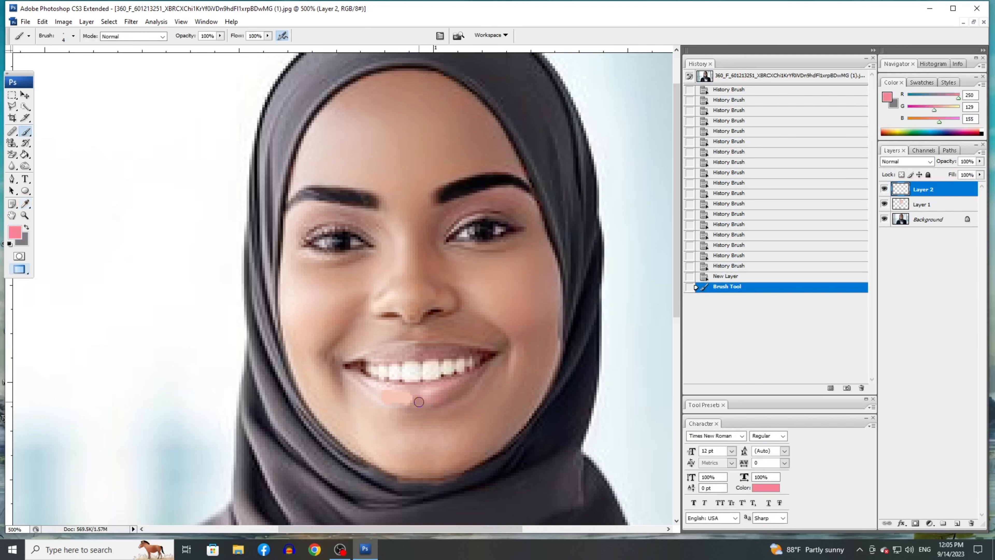
Paint the lower and upper lips pink on Layer 2 with the size 4 Brush, filling the mouth corners at size 2
mouse_move(419, 402)
mouse_down()
mouse_move(351, 372)
mouse_move(378, 397)
mouse_move(413, 405)
mouse_move(455, 396)
mouse_move(486, 367)
mouse_move(455, 390)
mouse_move(440, 386)
mouse_move(463, 383)
mouse_move(373, 385)
mouse_move(407, 394)
mouse_move(398, 401)
mouse_move(444, 399)
mouse_move(392, 393)
mouse_move(445, 392)
mouse_up()
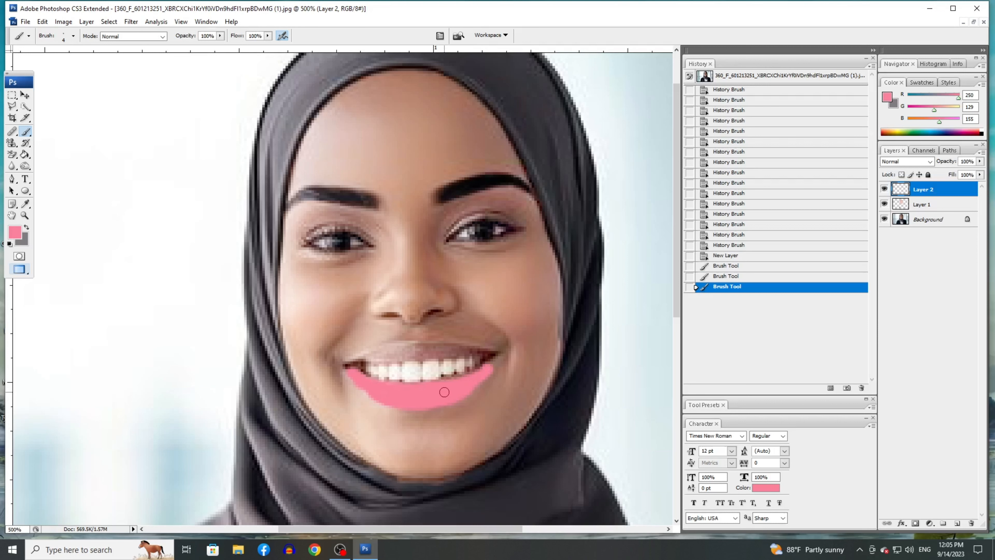
mouse_move(370, 356)
mouse_down()
mouse_move(470, 350)
mouse_move(371, 357)
mouse_move(466, 357)
mouse_up()
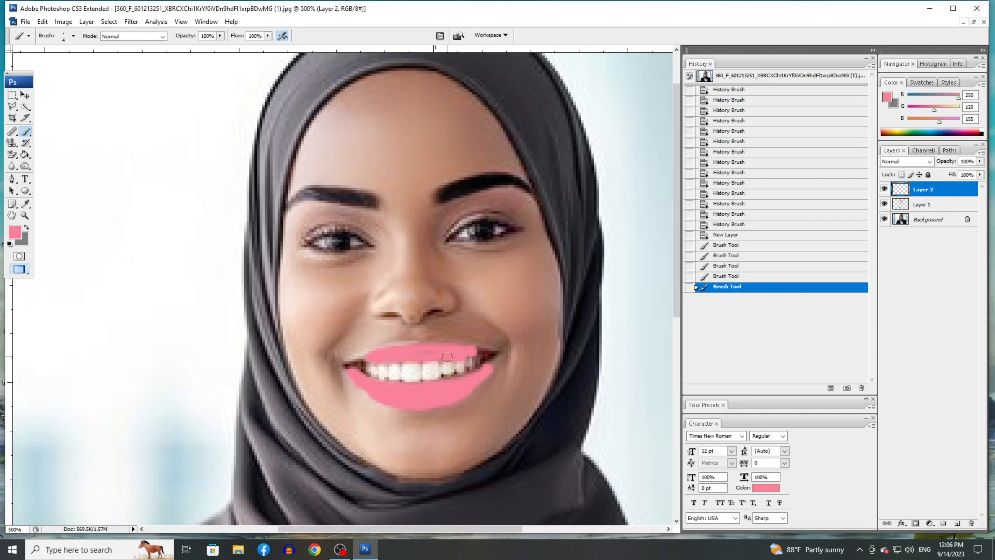
click(417, 351)
drag(358, 359, 359, 360)
click(354, 365)
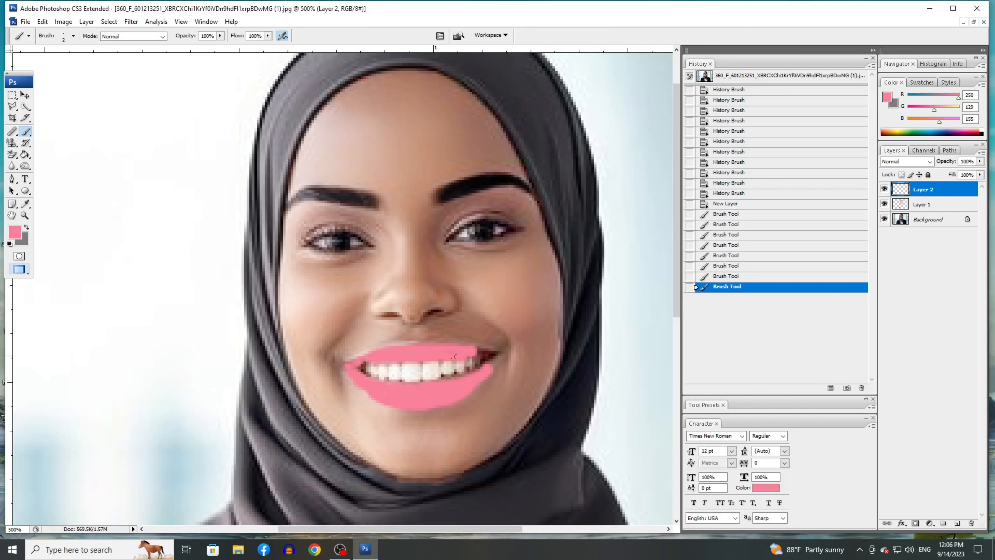
mouse_move(473, 350)
mouse_down()
mouse_move(487, 348)
mouse_move(471, 372)
mouse_move(492, 357)
mouse_up()
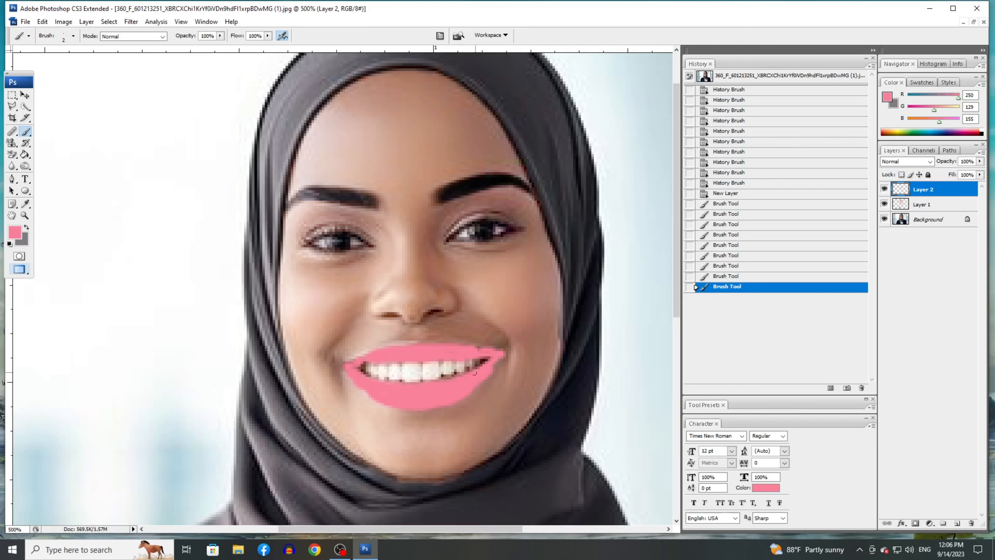
mouse_move(485, 366)
mouse_down()
mouse_move(492, 358)
mouse_move(450, 358)
mouse_up()
Set Layer 2's blending mode to Multiply and its opacity to 84%
click(931, 162)
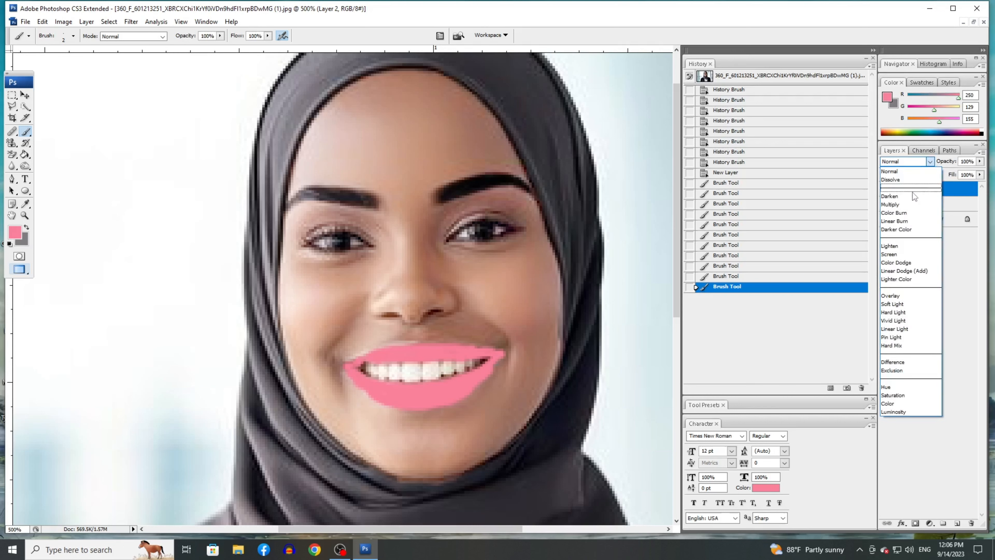
click(908, 206)
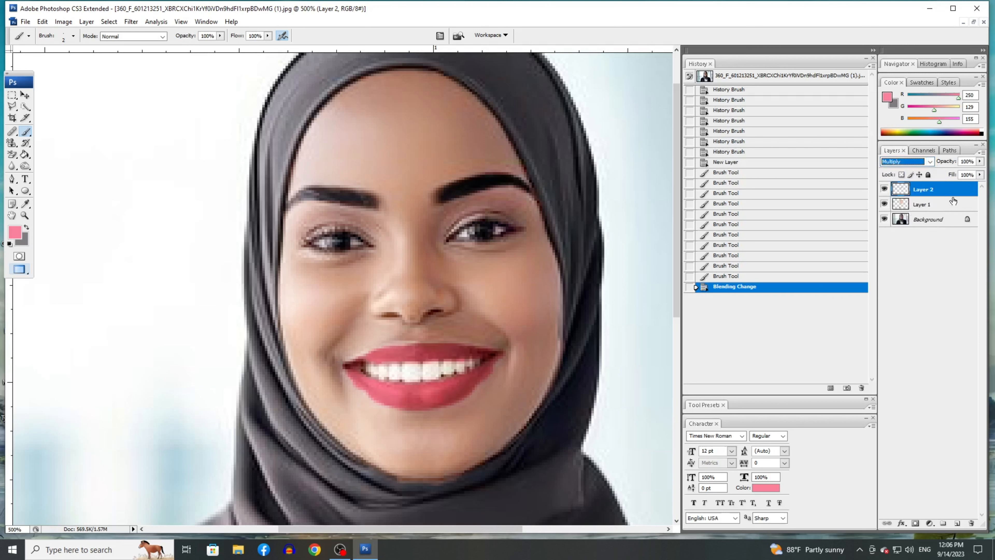
click(980, 162)
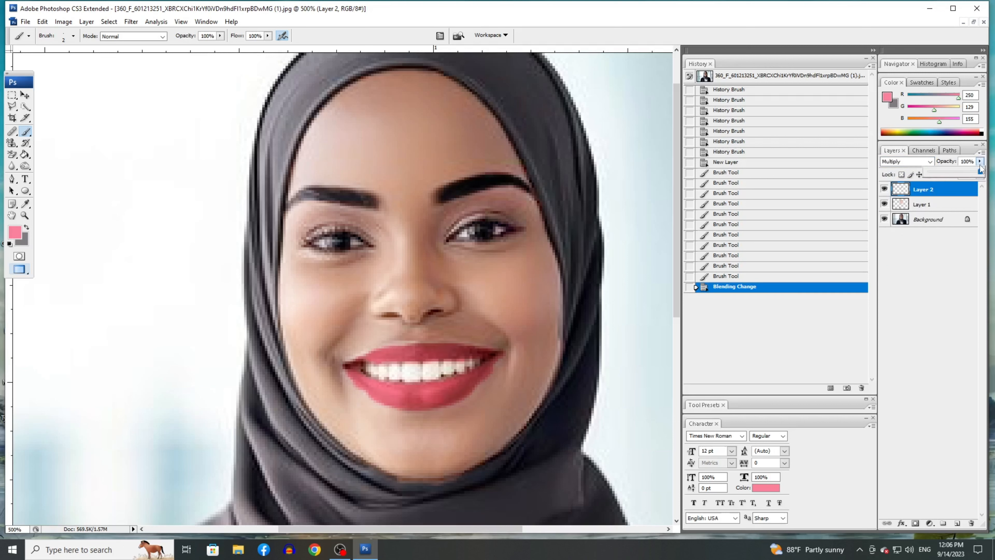
drag(980, 173, 970, 172)
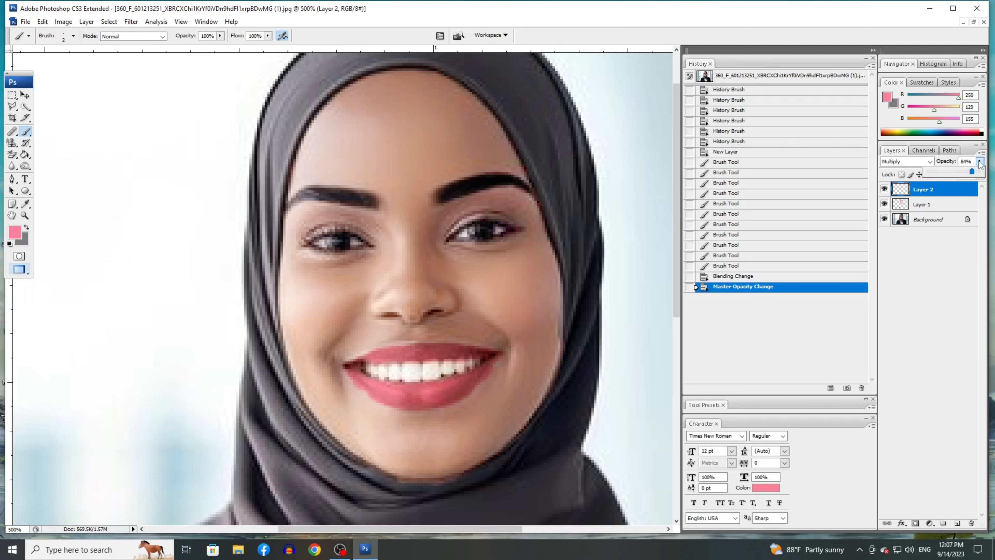
click(981, 163)
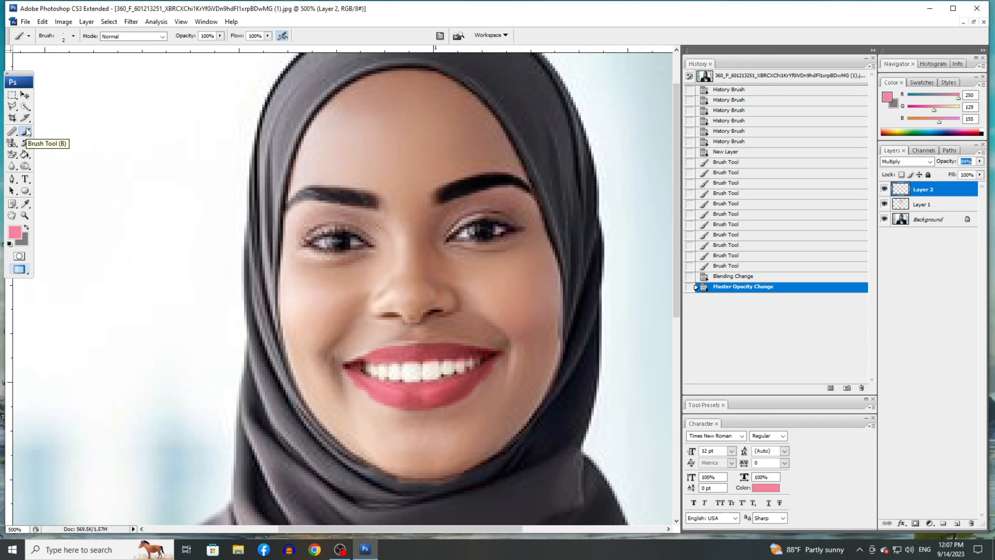
Set the Brush mode to Clear and erase the pink spilling past the mouth corner and lower lip edge on Layer 2
click(157, 36)
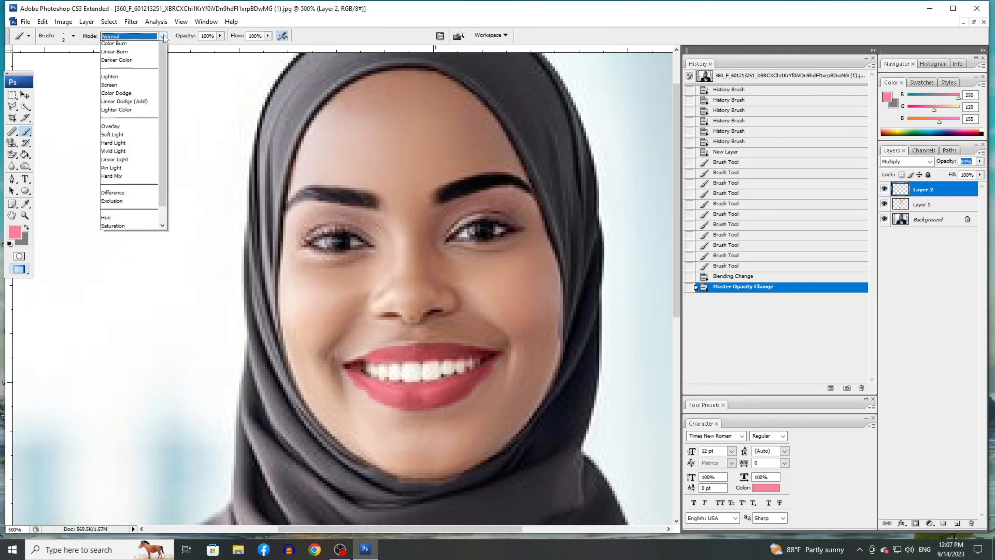
click(125, 63)
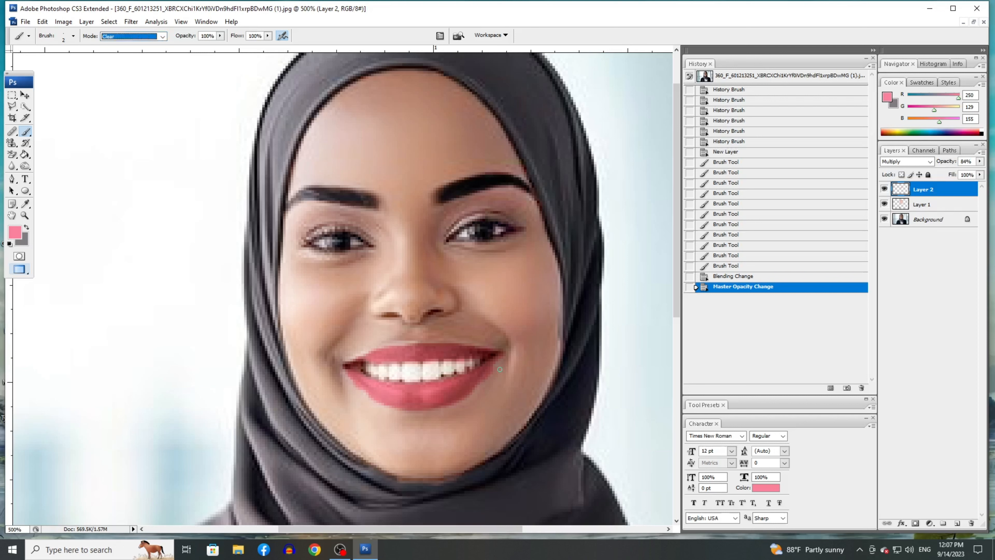
click(496, 369)
drag(496, 366, 491, 387)
drag(448, 411, 443, 419)
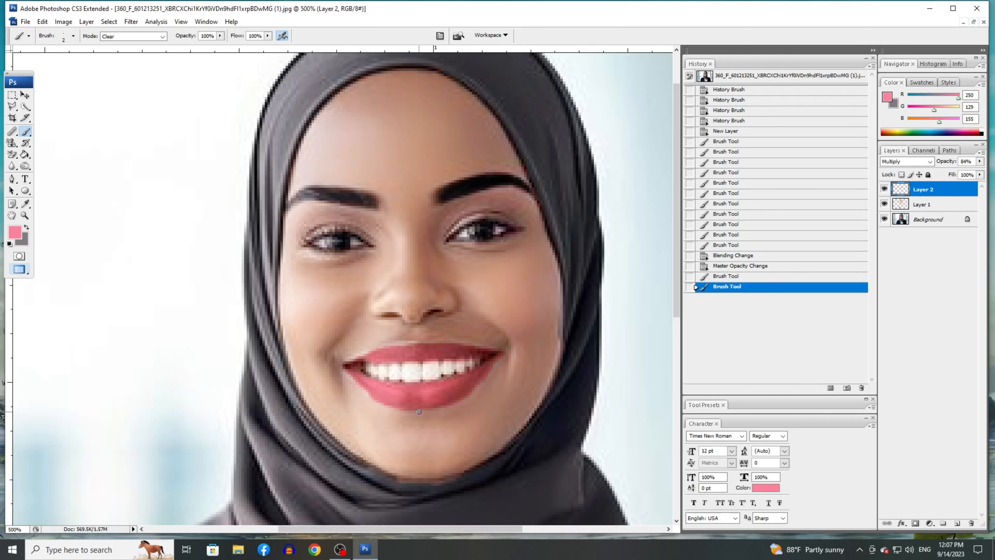
drag(419, 412, 470, 425)
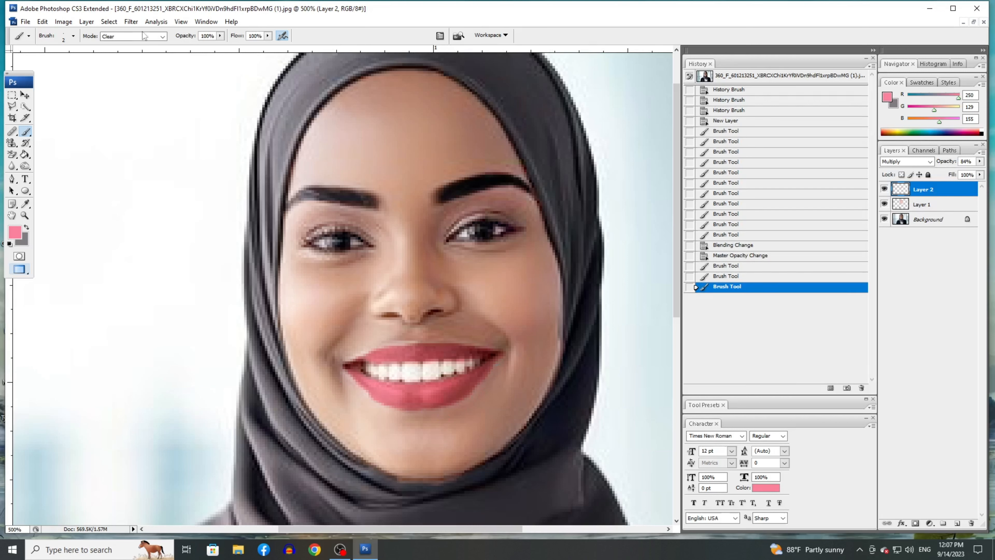
Return the Brush mode to Normal and paint more pink along the upper lip on Layer 2
click(163, 36)
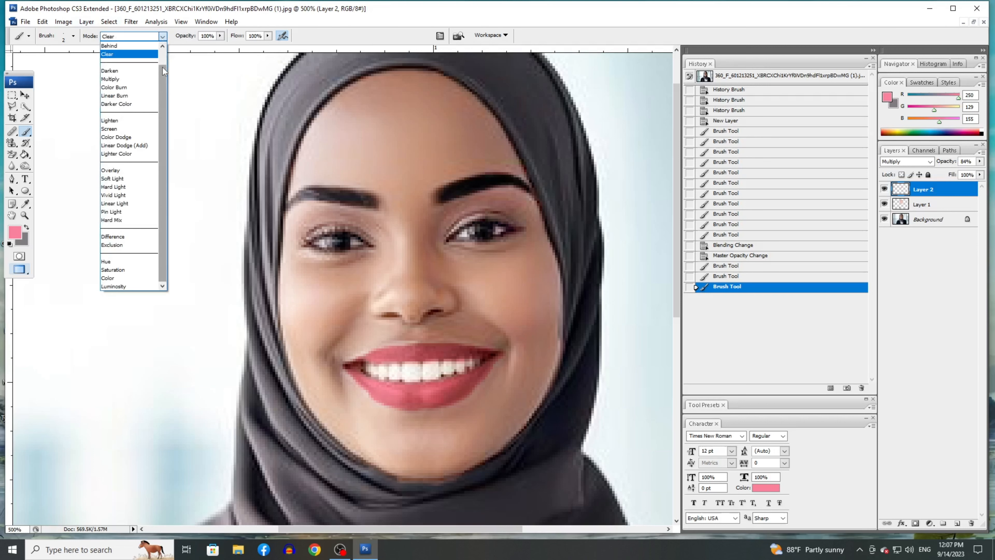
drag(163, 70, 163, 59)
click(118, 46)
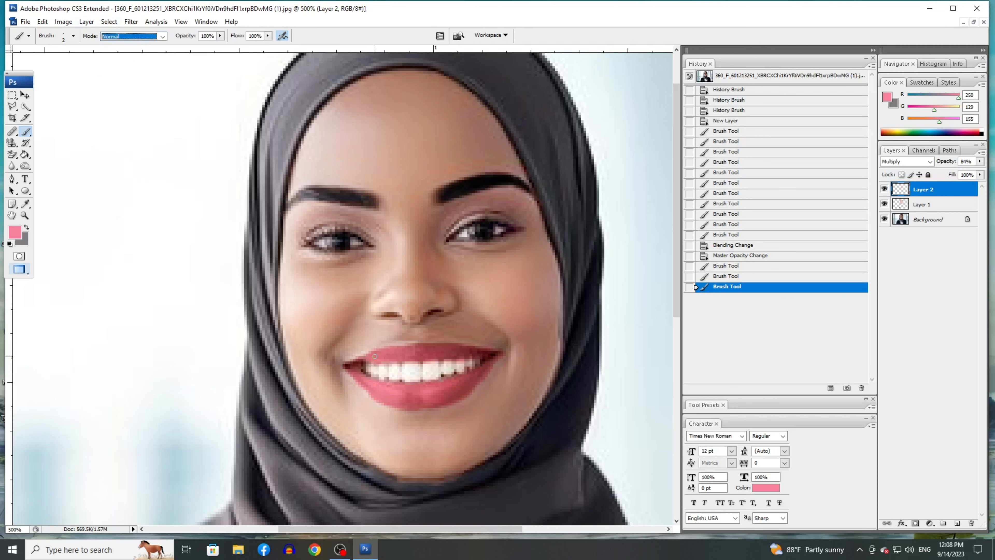
key(Return)
drag(380, 352, 473, 365)
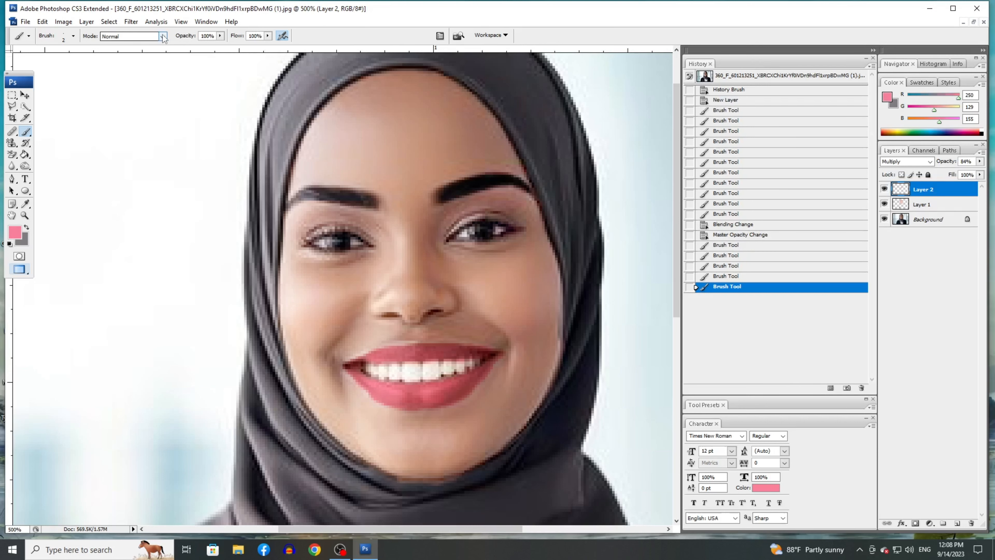
Set the Brush mode to Clear and erase stray pink from the upper teeth on Layer 2
click(129, 36)
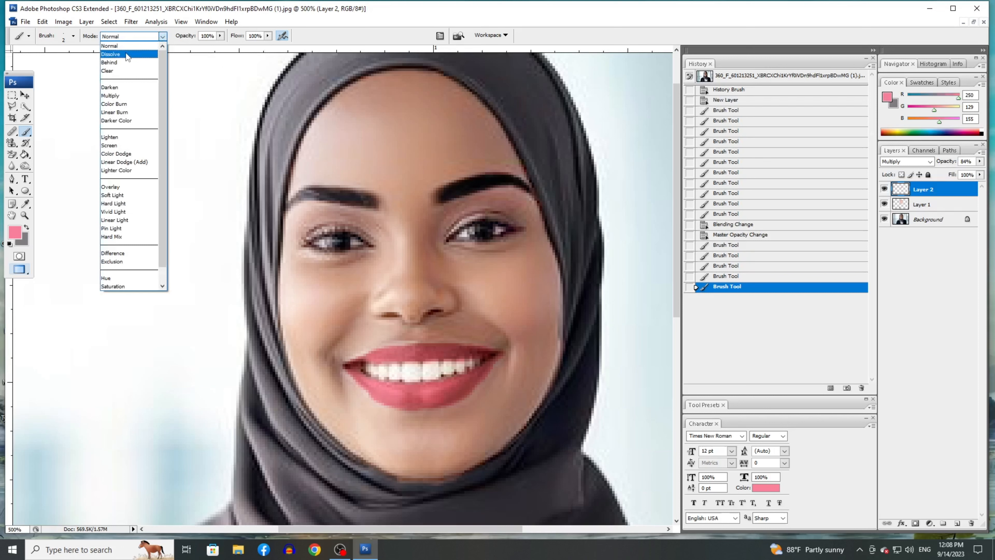
click(118, 71)
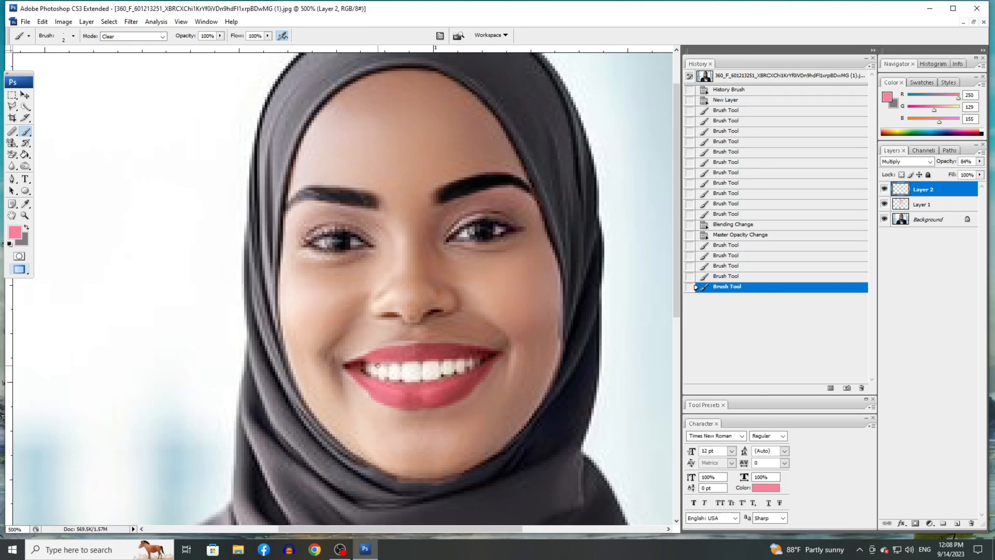
drag(377, 365, 417, 372)
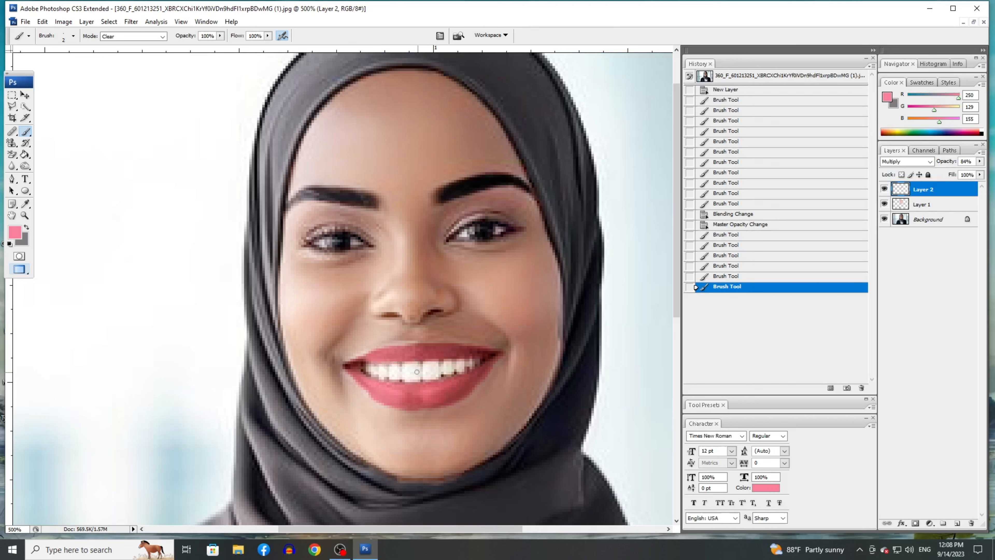
Duplicate the Background layer within the same document under the name Background copy
click(24, 214)
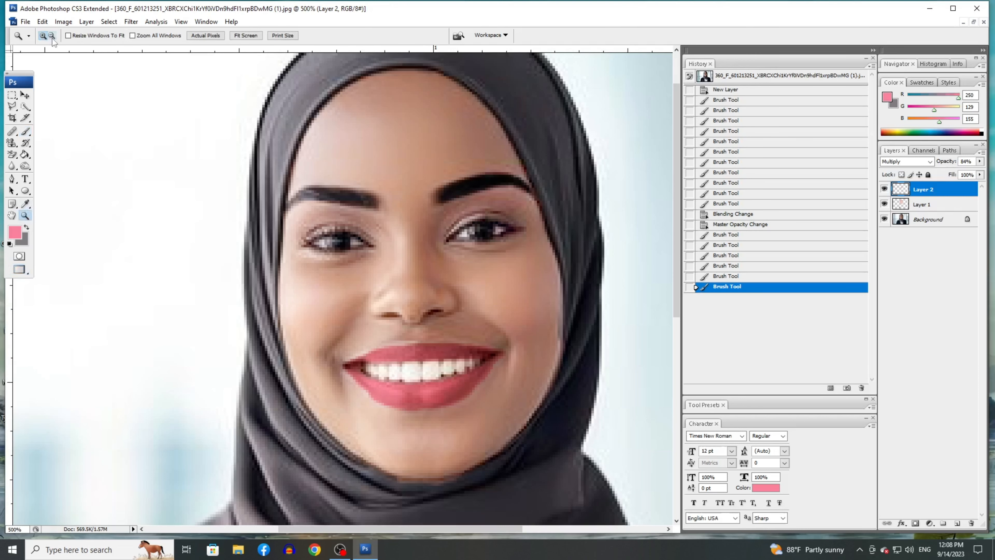
alt+click(496, 370)
alt+click(496, 370)
alt+click(495, 370)
alt+click(495, 370)
alt+click(494, 368)
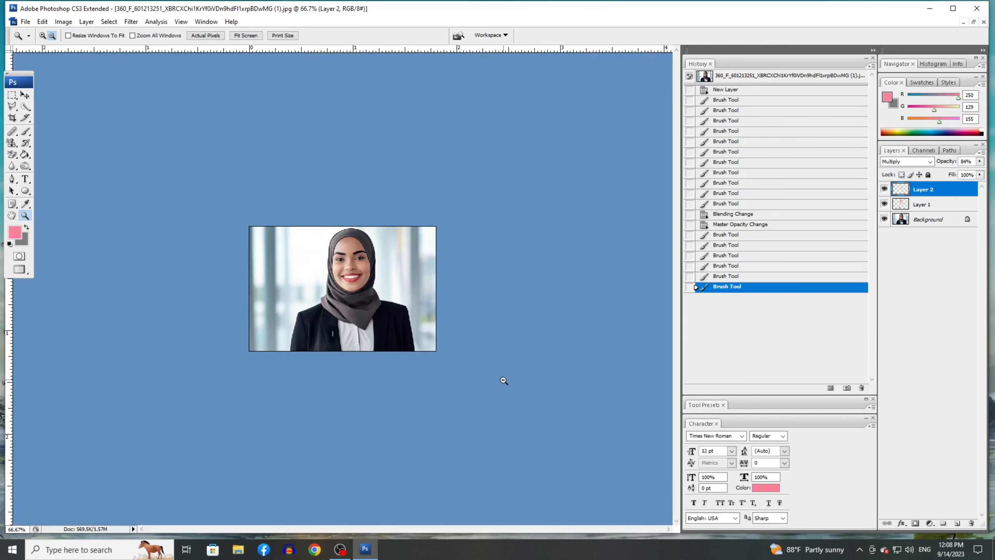
right_click(923, 221)
click(923, 238)
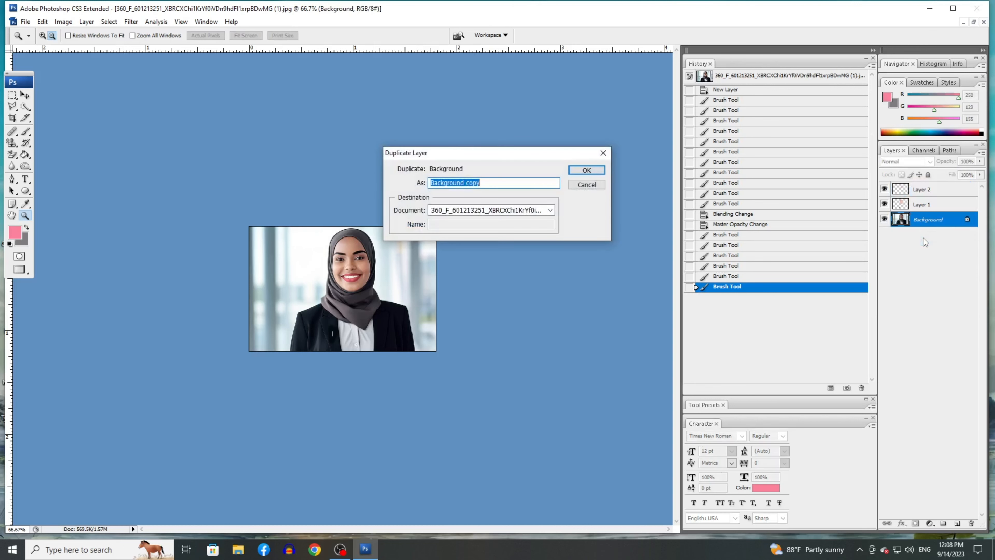
click(597, 168)
Merge Layer 1 and Layer 2 down into Background copy, and convert the locked Background into a regular layer
click(910, 204)
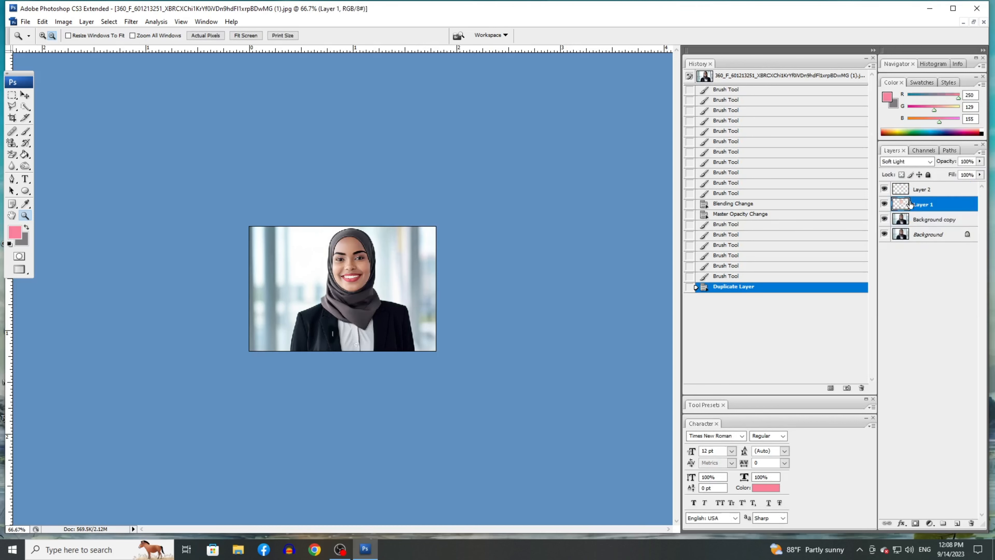
key(alt)
key(alt+e)
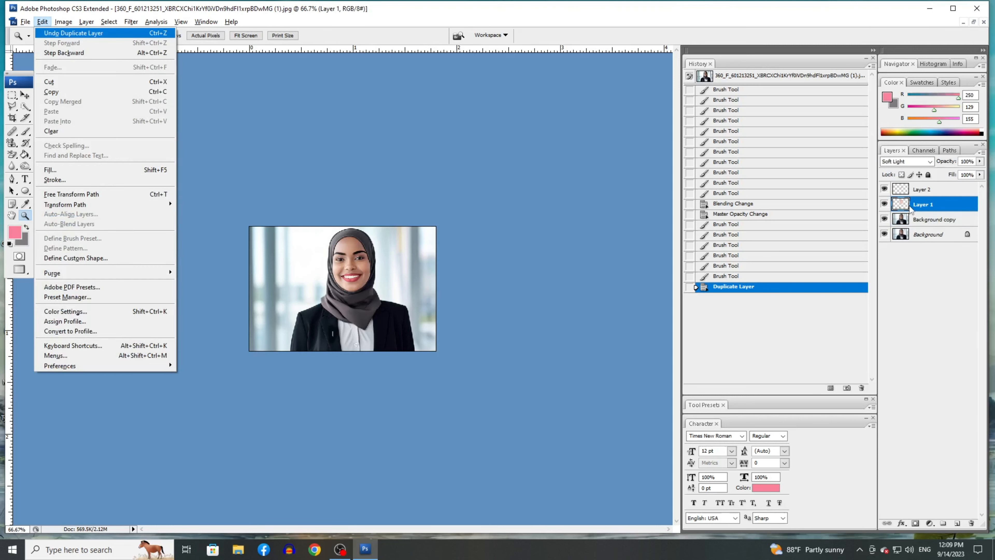
key(Escape)
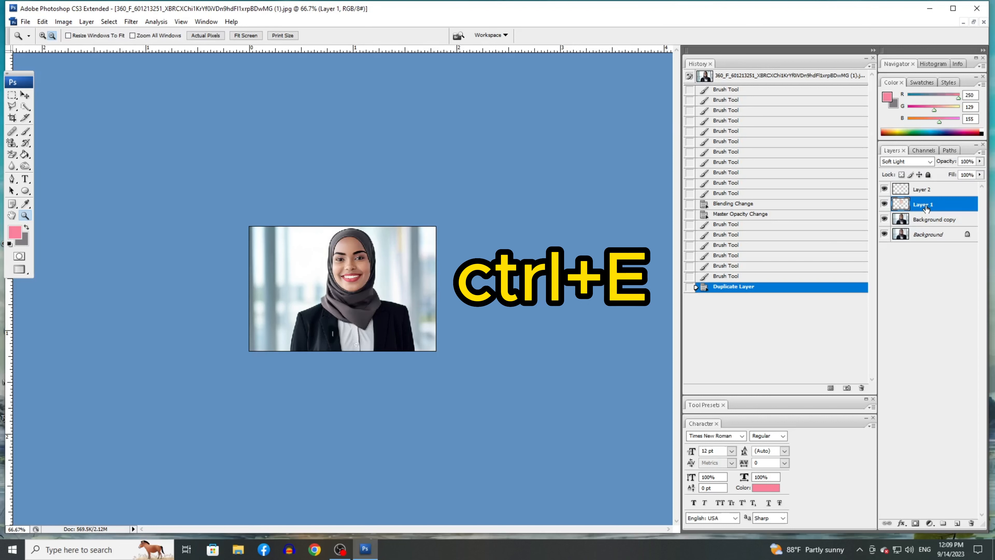
key(ctrl+e)
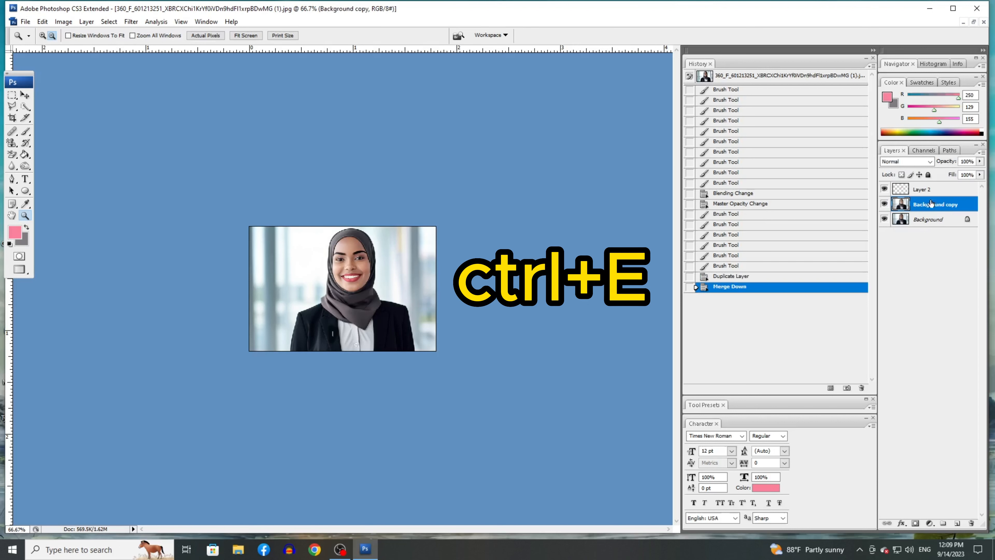
click(921, 189)
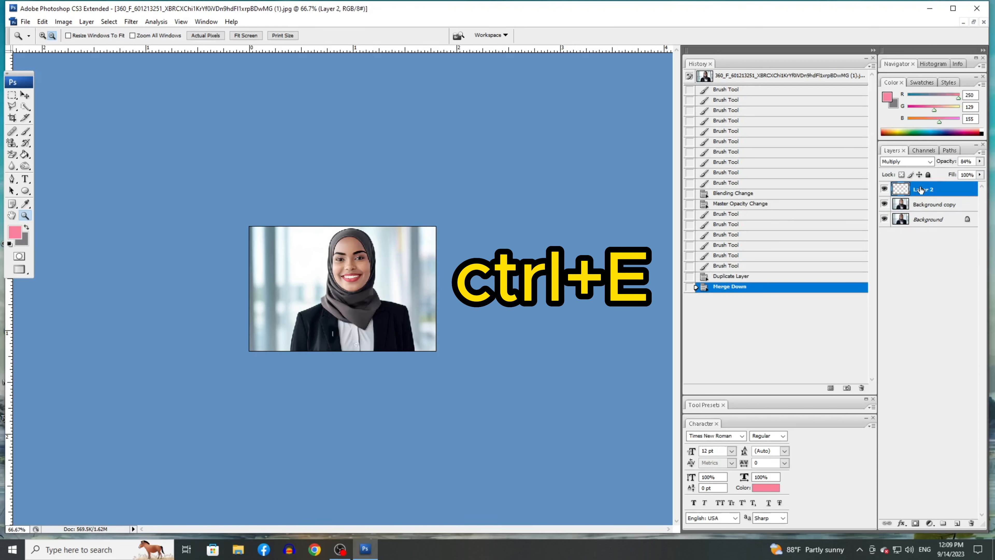
key(ctrl+e)
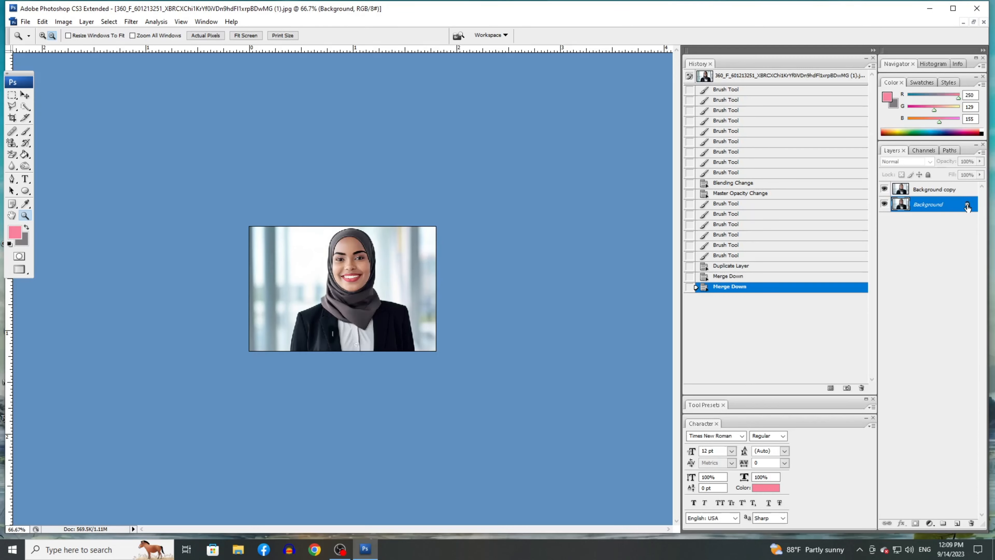
double_click(967, 205)
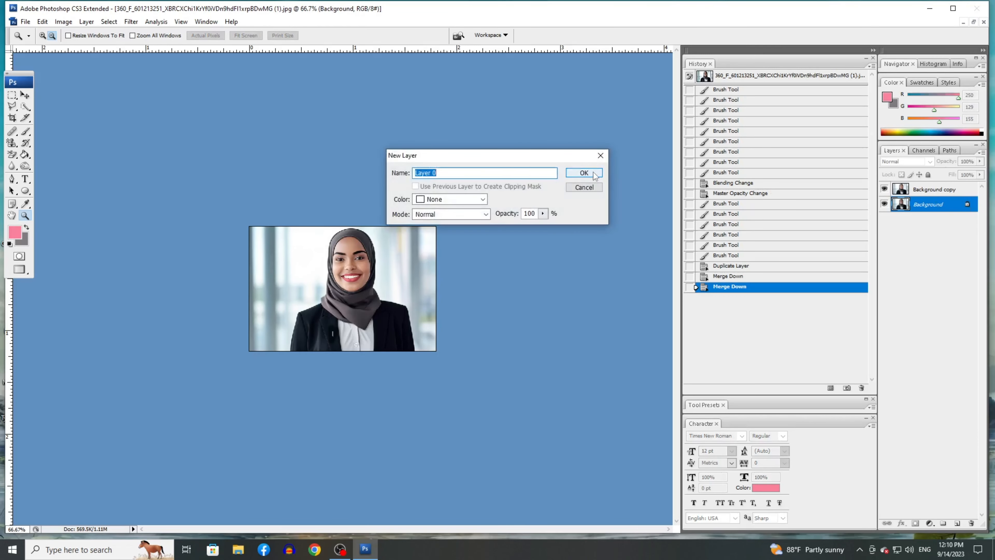
click(584, 173)
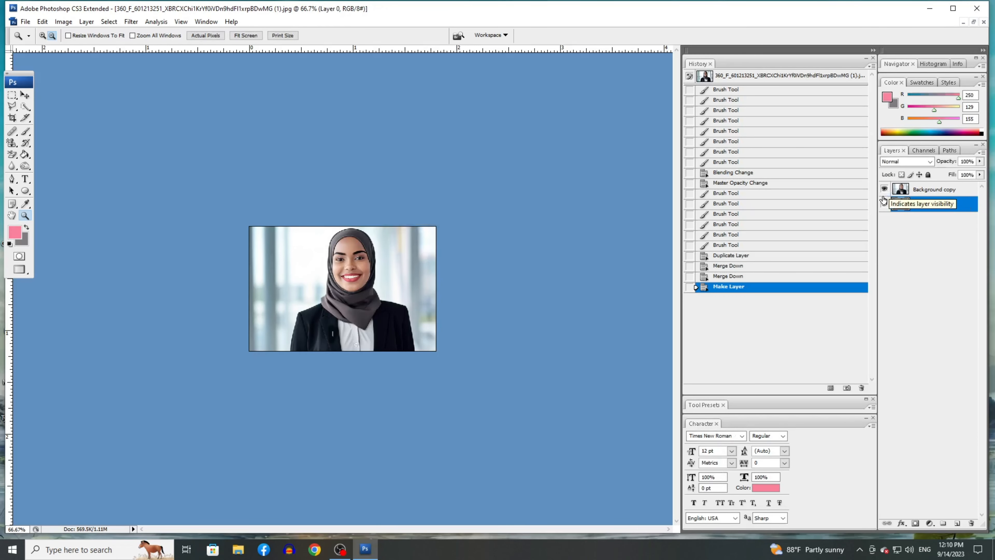
Toggle the visibility of Background copy at several magnifications to compare the retouched portrait with the original
click(884, 189)
click(884, 190)
click(884, 189)
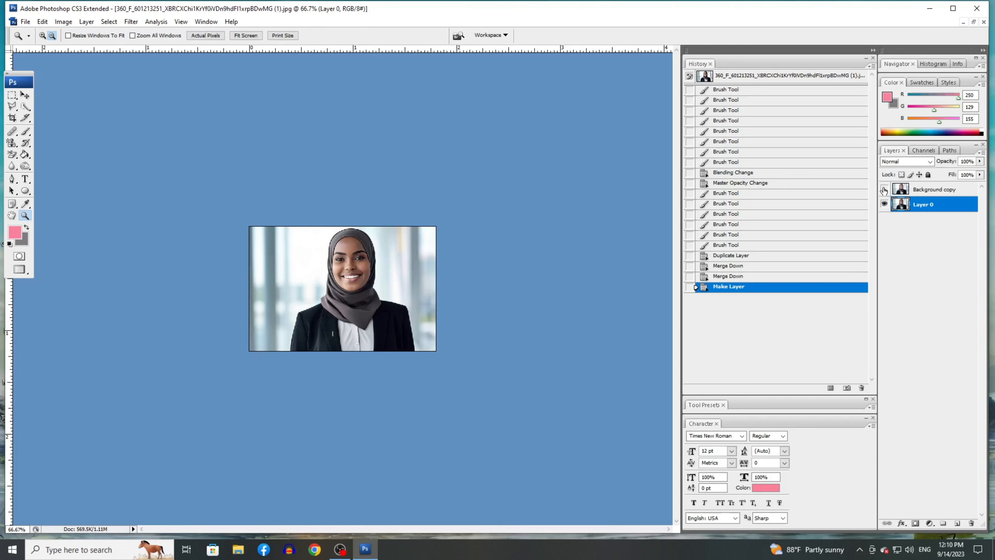
click(884, 190)
click(884, 189)
click(884, 190)
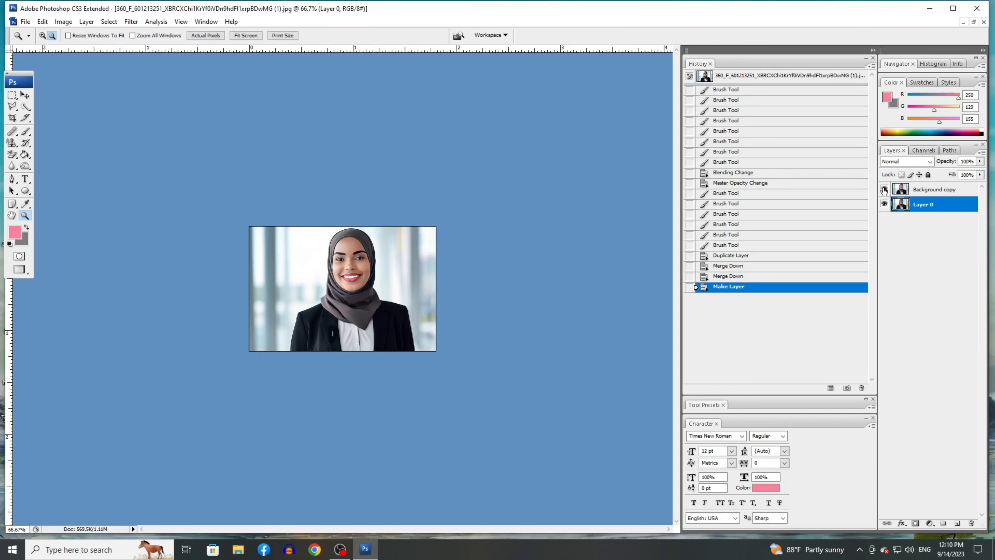
alt+click(478, 308)
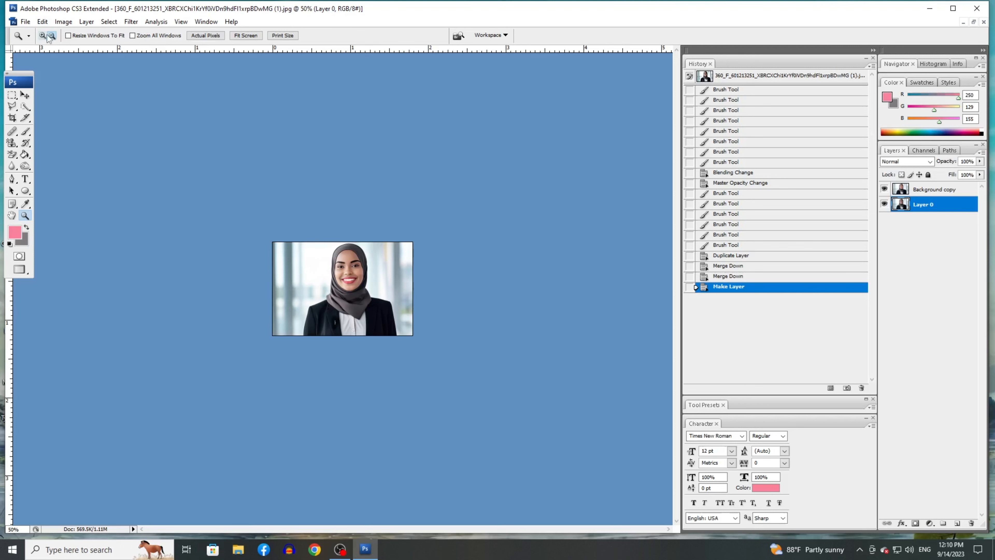
click(343, 316)
click(343, 317)
click(345, 318)
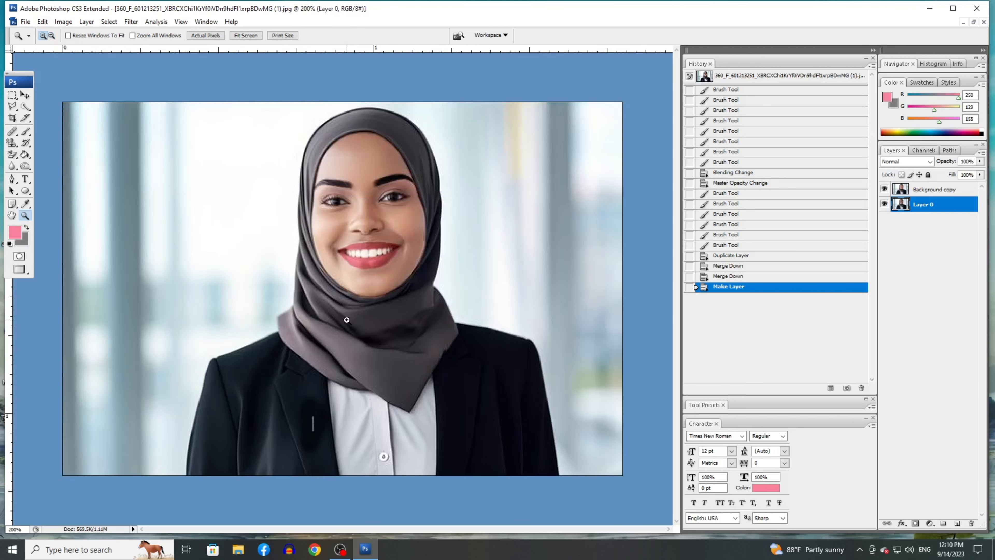
click(51, 35)
drag(166, 177, 515, 411)
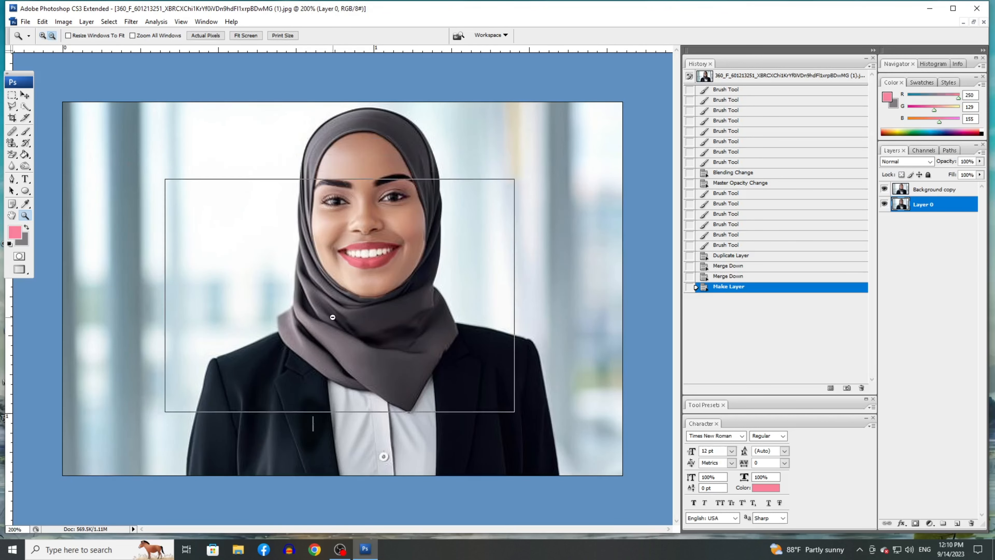
click(884, 190)
click(884, 190)
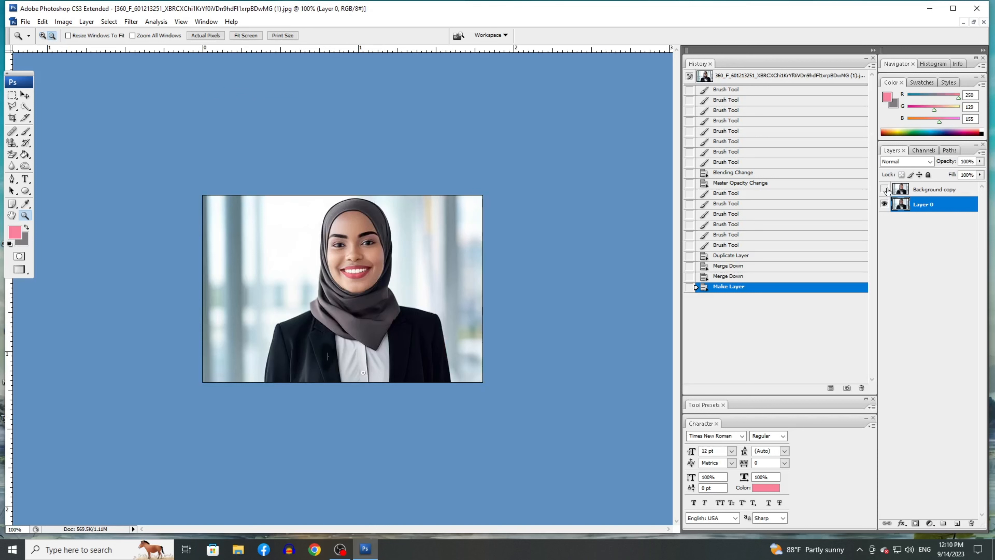
click(885, 189)
click(885, 190)
Close the program with saving of the changes, and select the personal folder on the Desktop as the destination for the Photoshop-format file
click(972, 12)
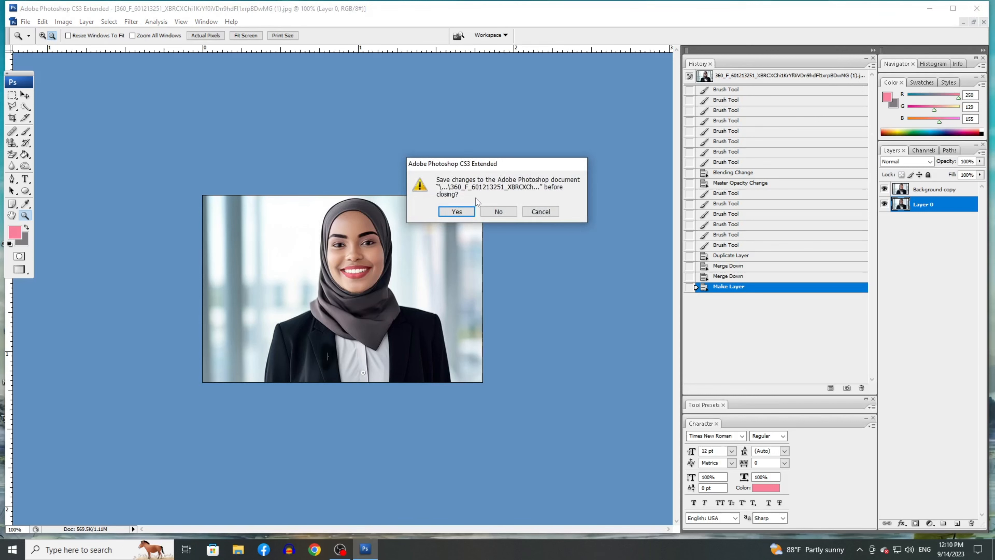
click(461, 212)
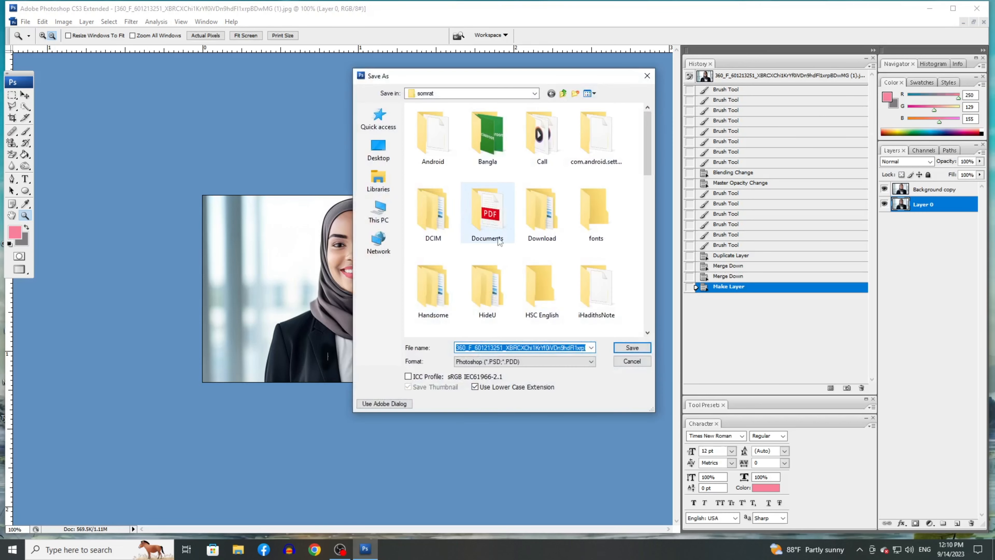
click(379, 159)
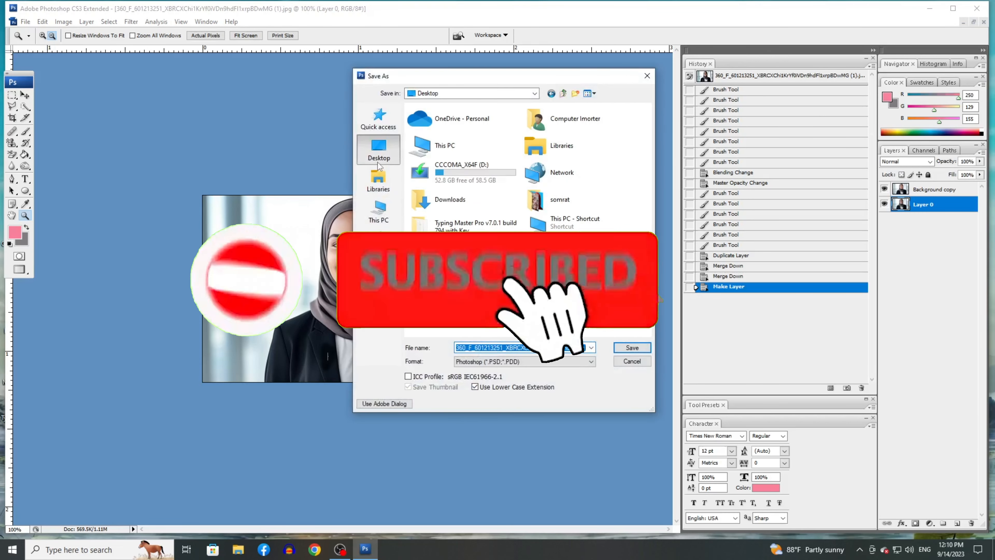
click(378, 212)
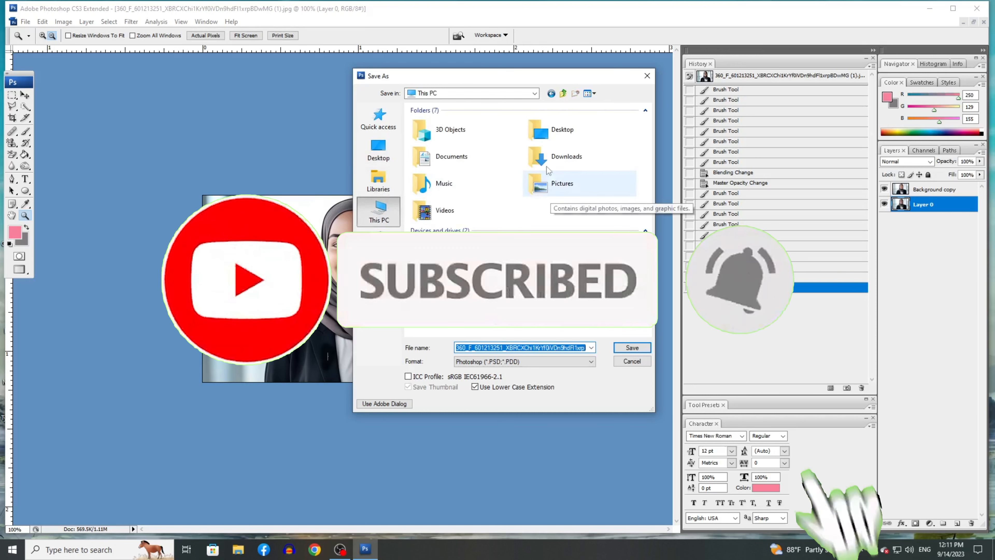
click(378, 181)
click(376, 156)
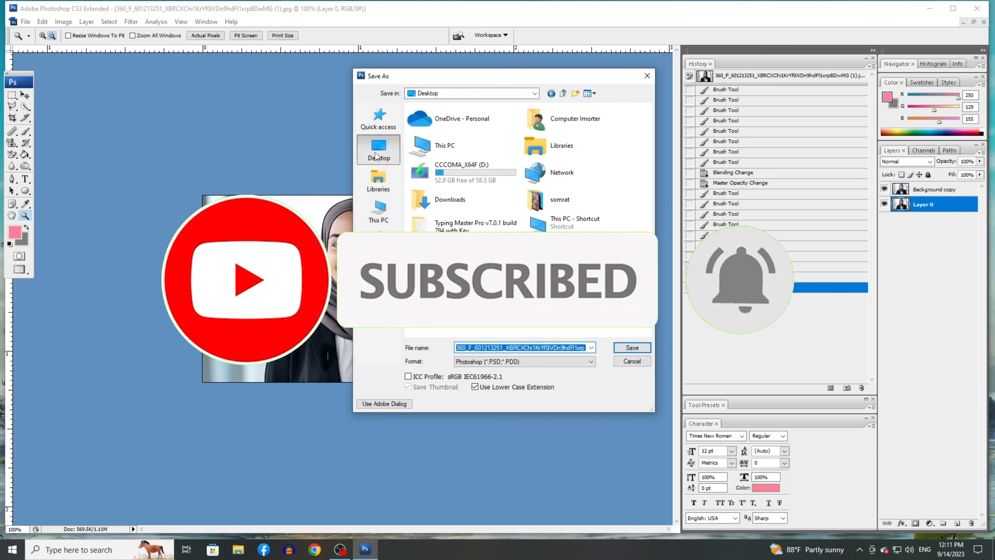
click(564, 200)
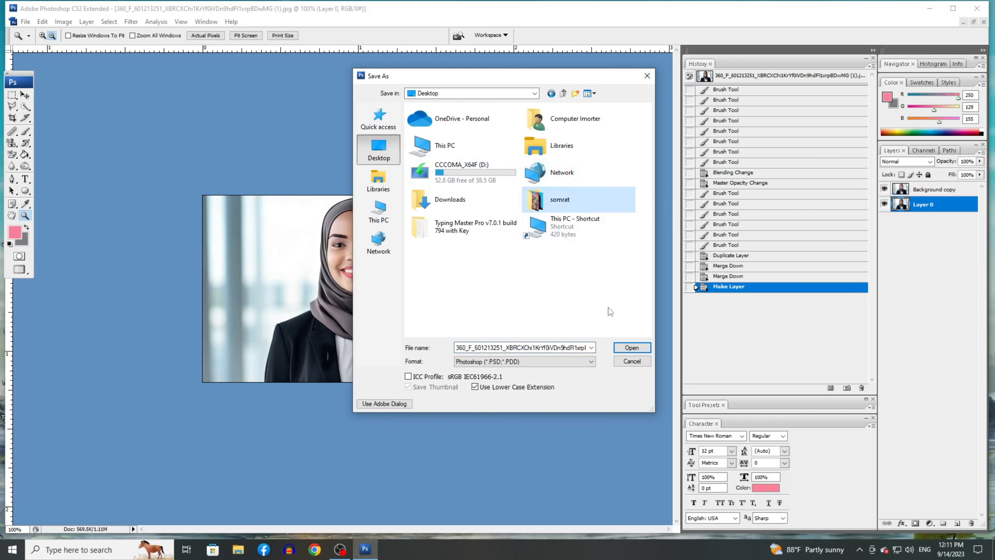